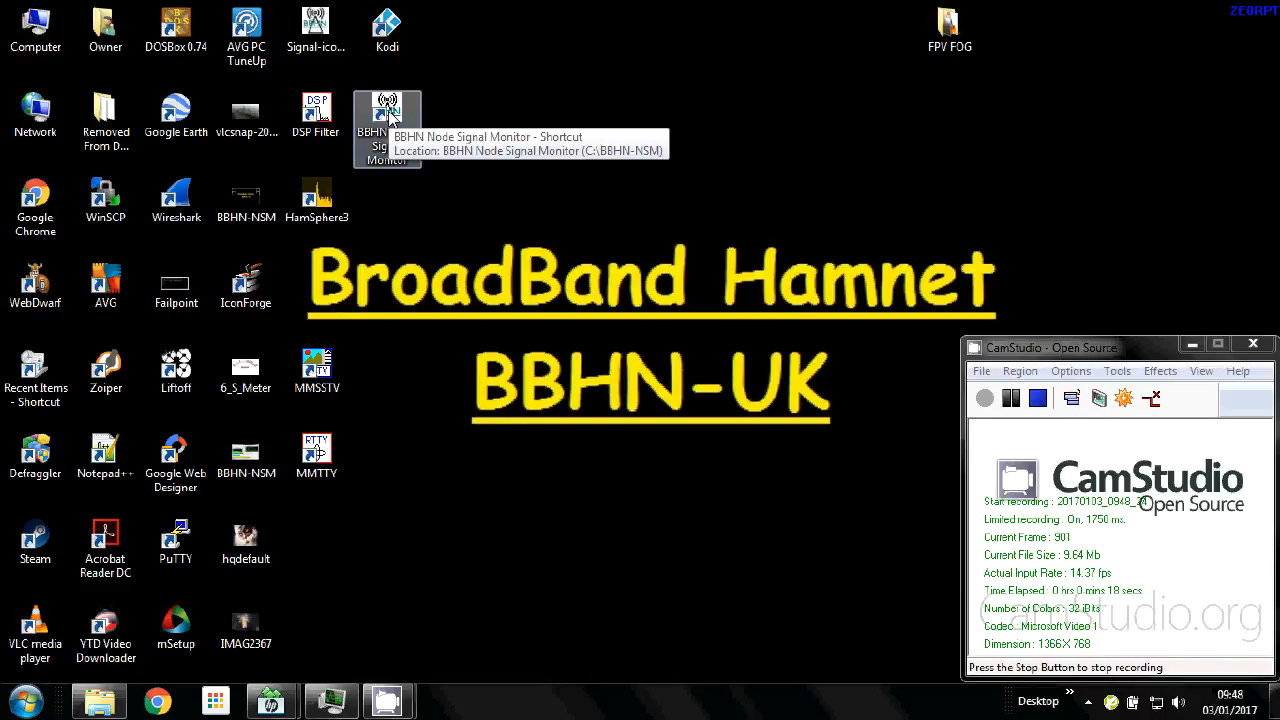
Launch BBHN Node Signal Monitor from its desktop shortcut.
double_click(389, 118)
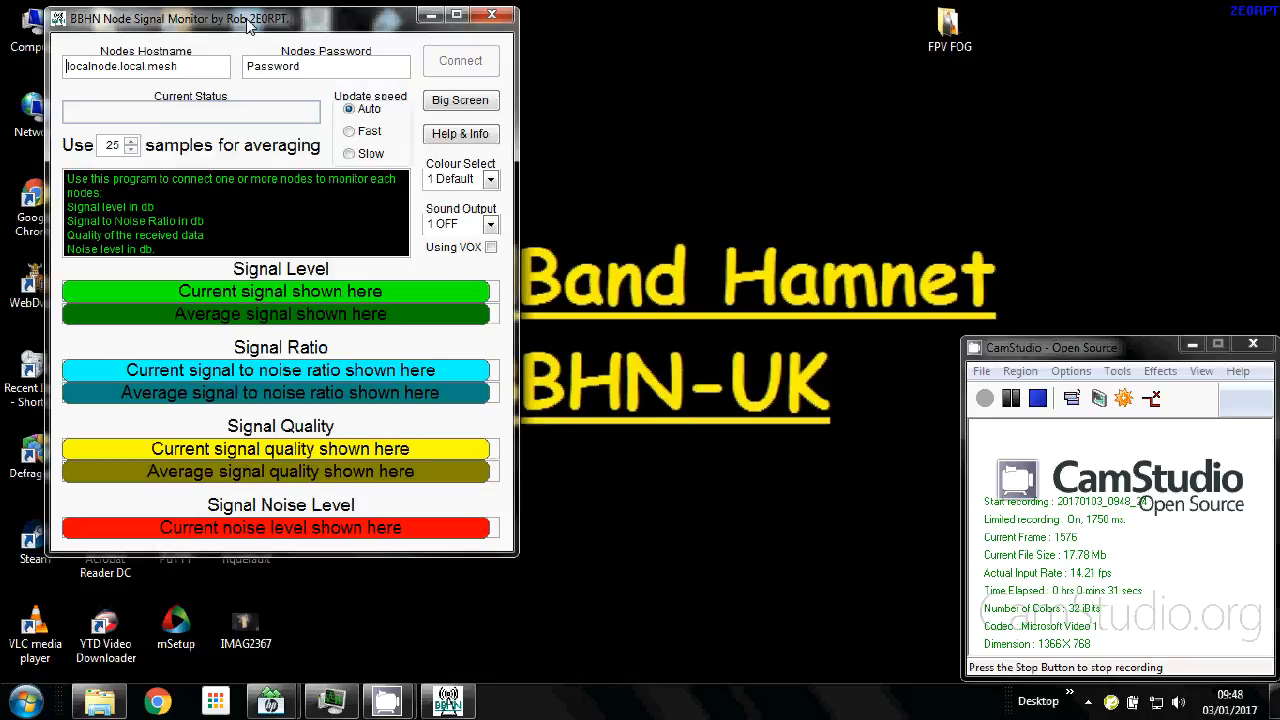
Connect to localnode.local.mesh with the node password, then enlarge to the big readout.
left_click(330, 68)
type("*")
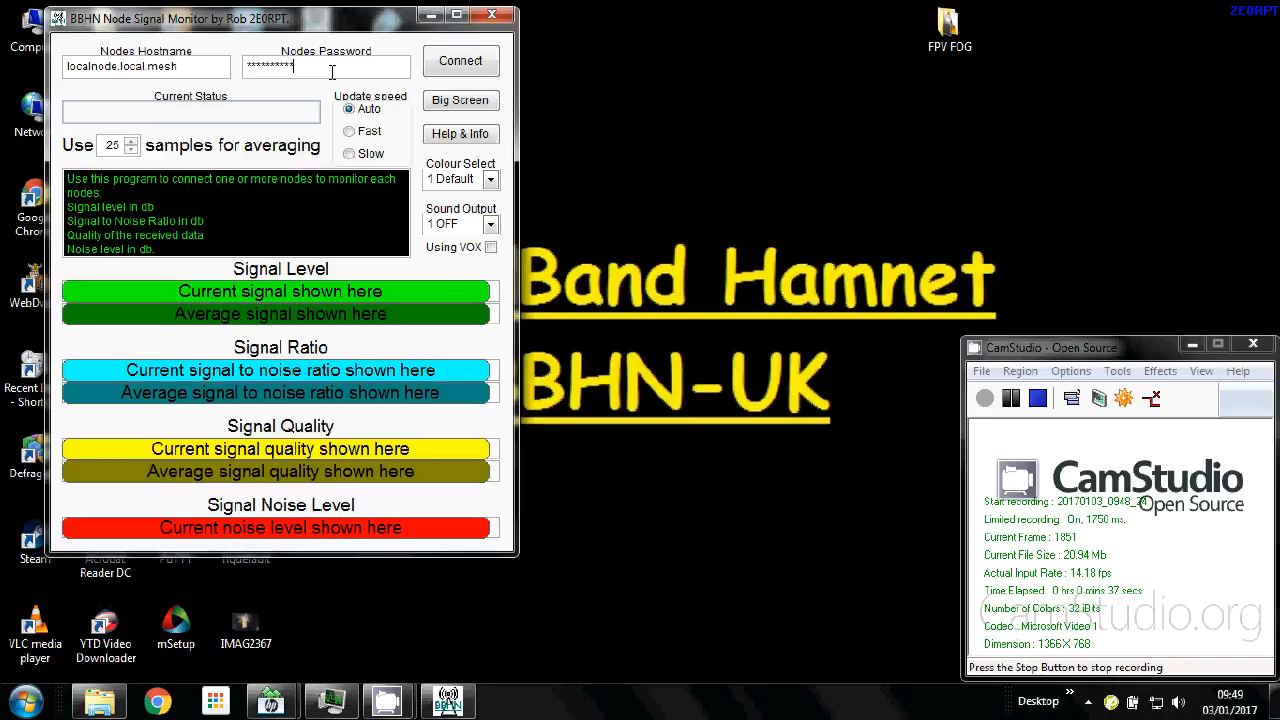
key("Return")
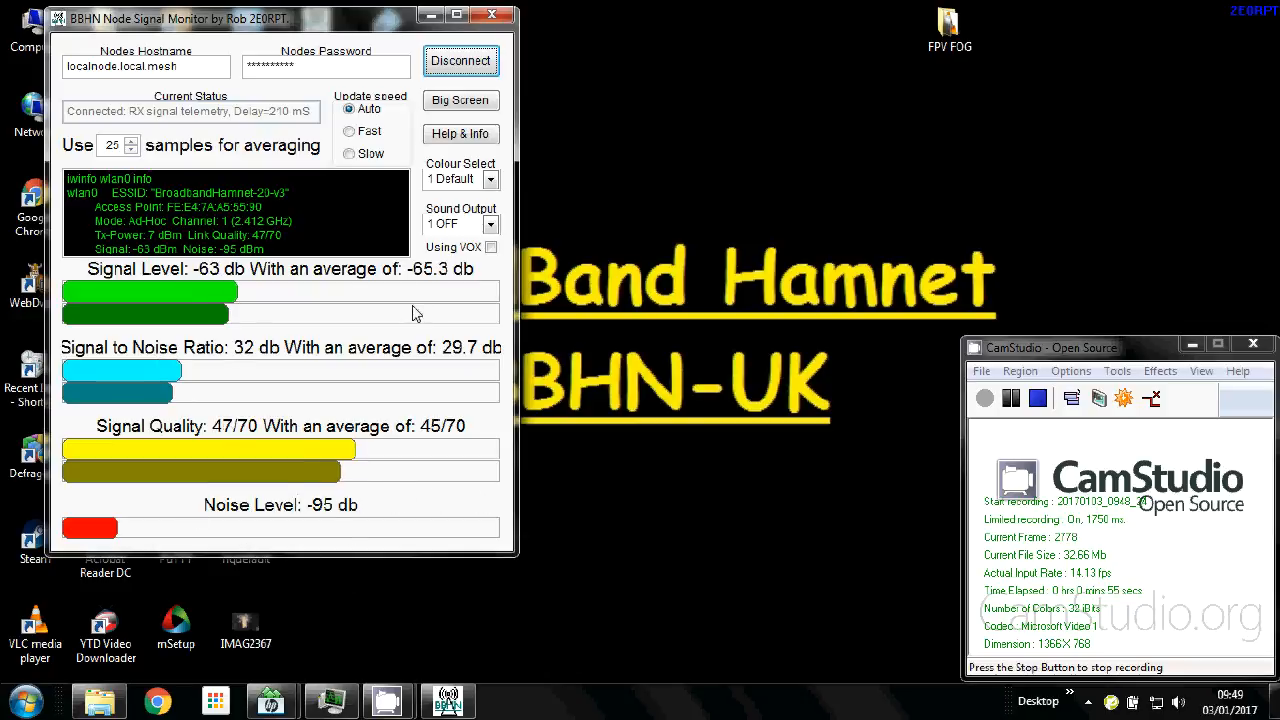
left_click(460, 100)
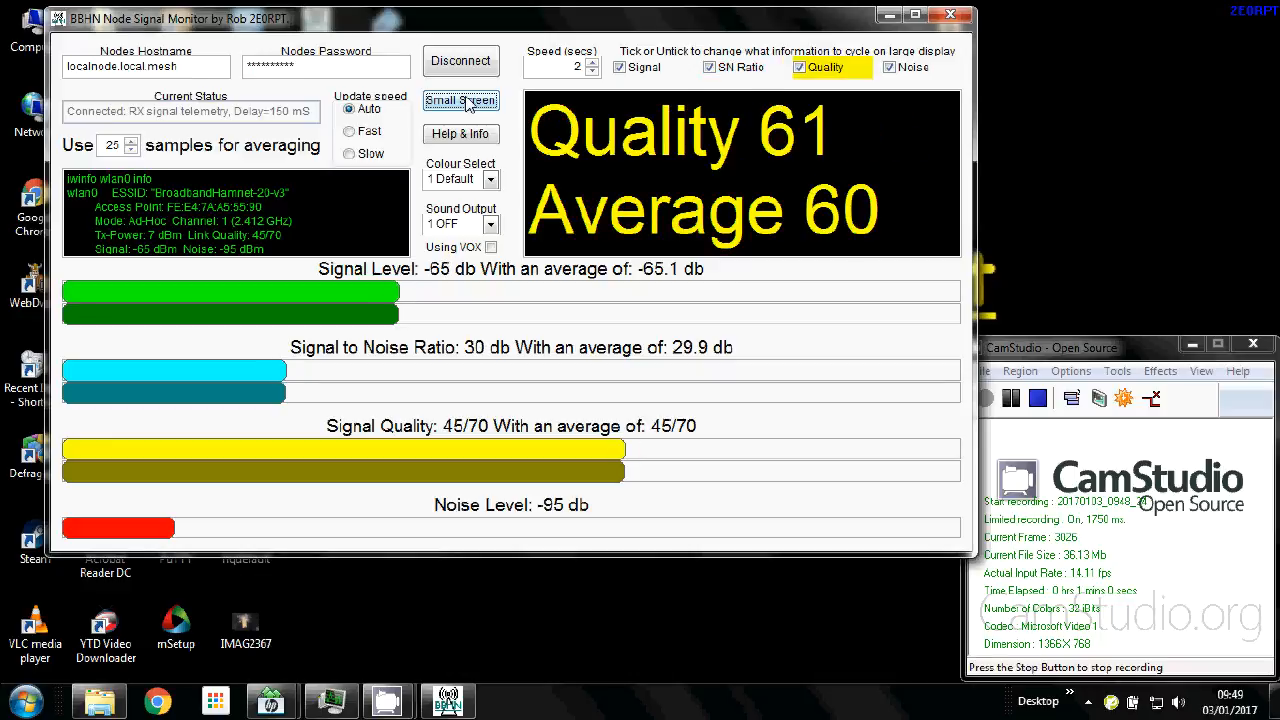
left_click(460, 100)
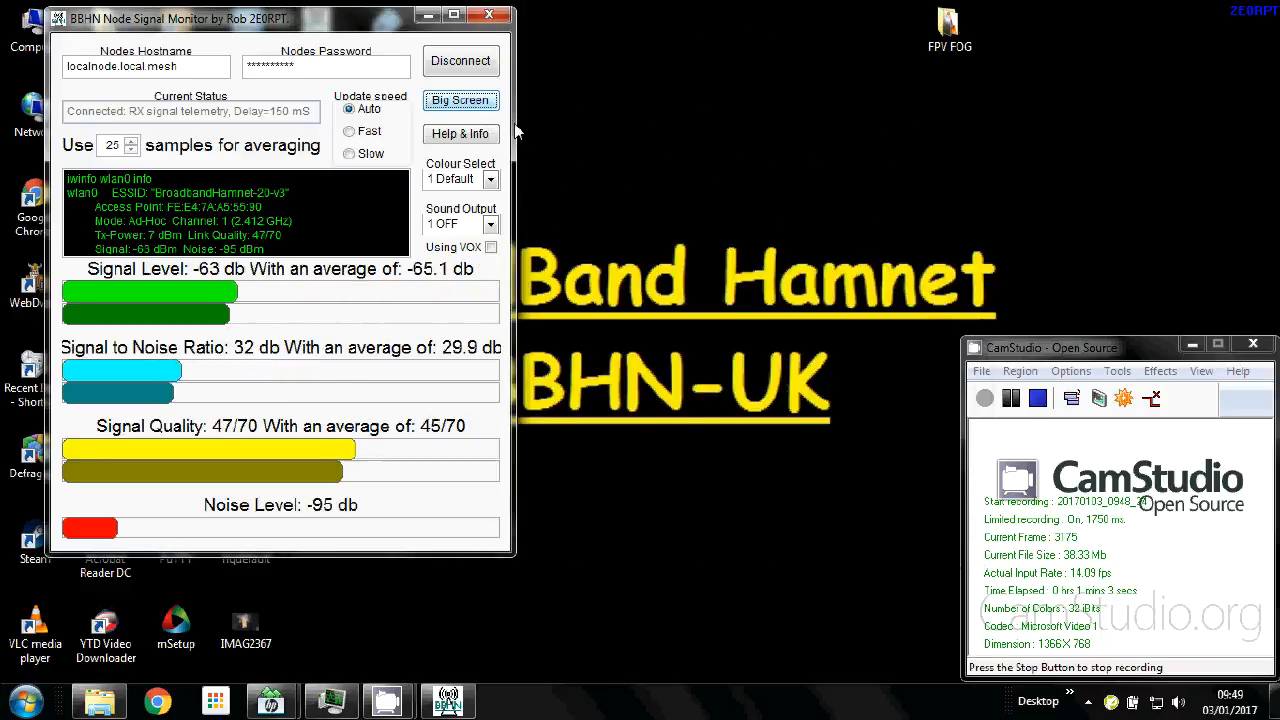
left_click(478, 179)
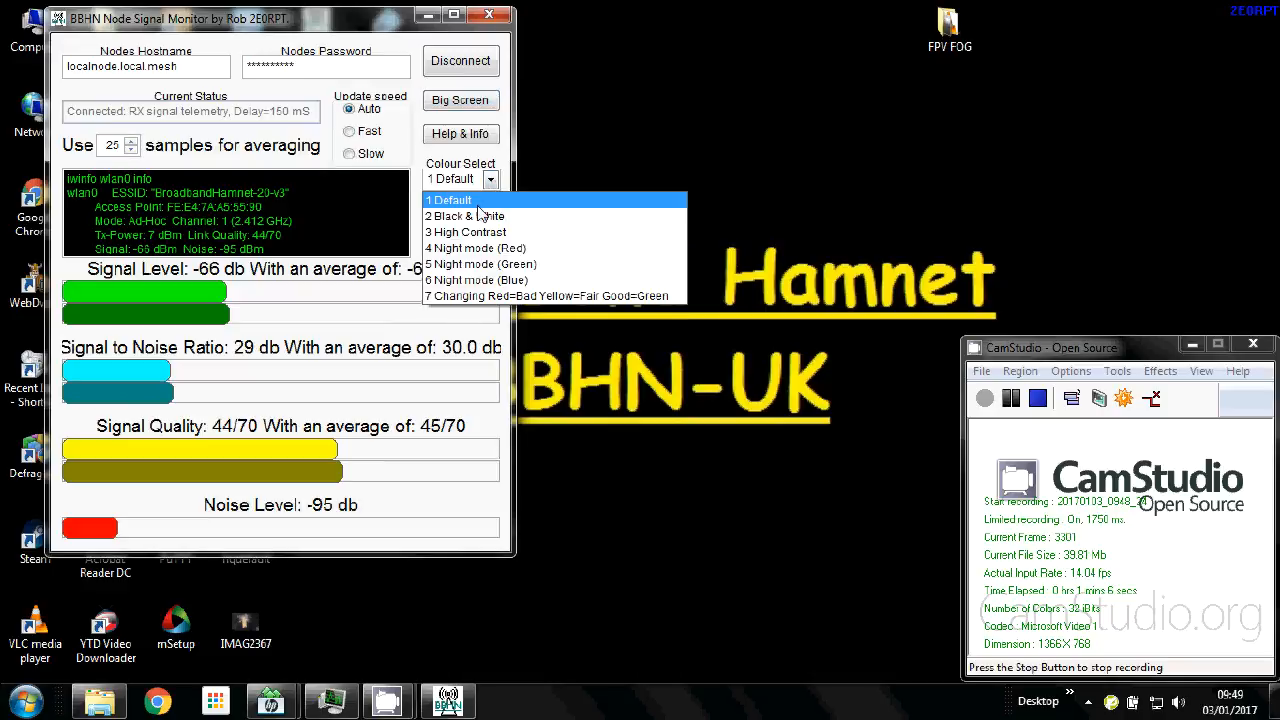
left_click(478, 216)
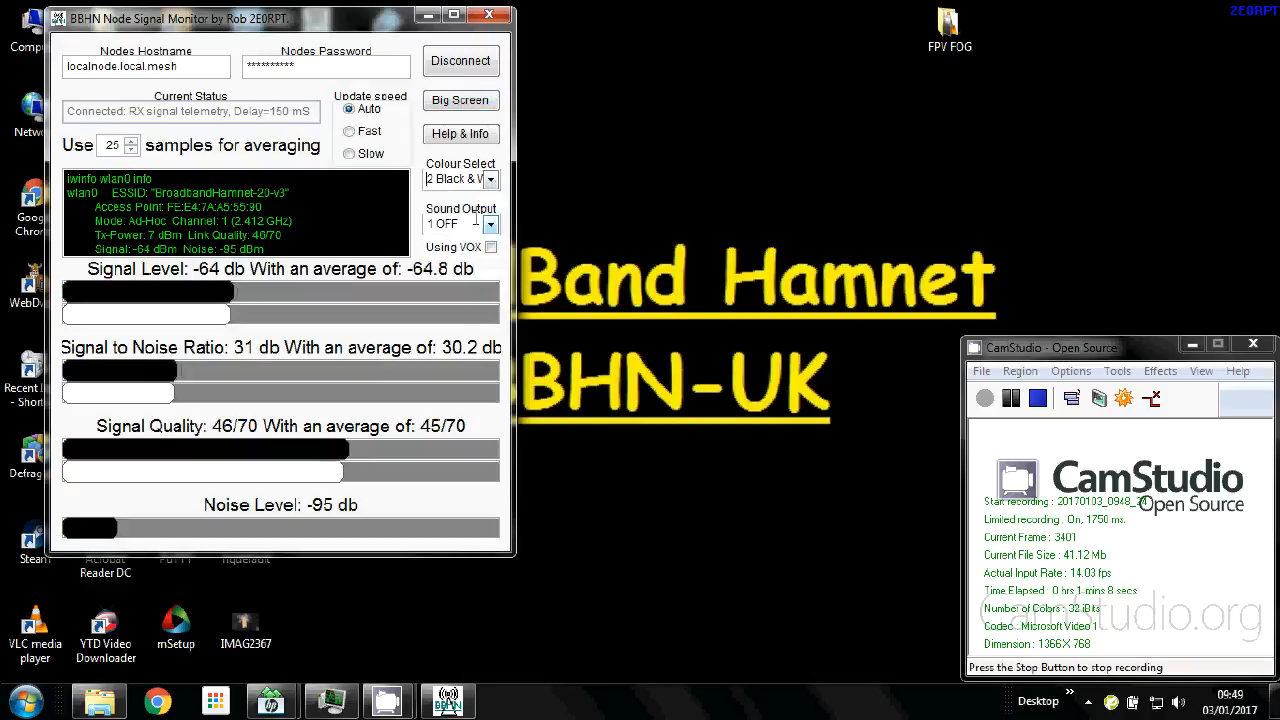
left_click(489, 179)
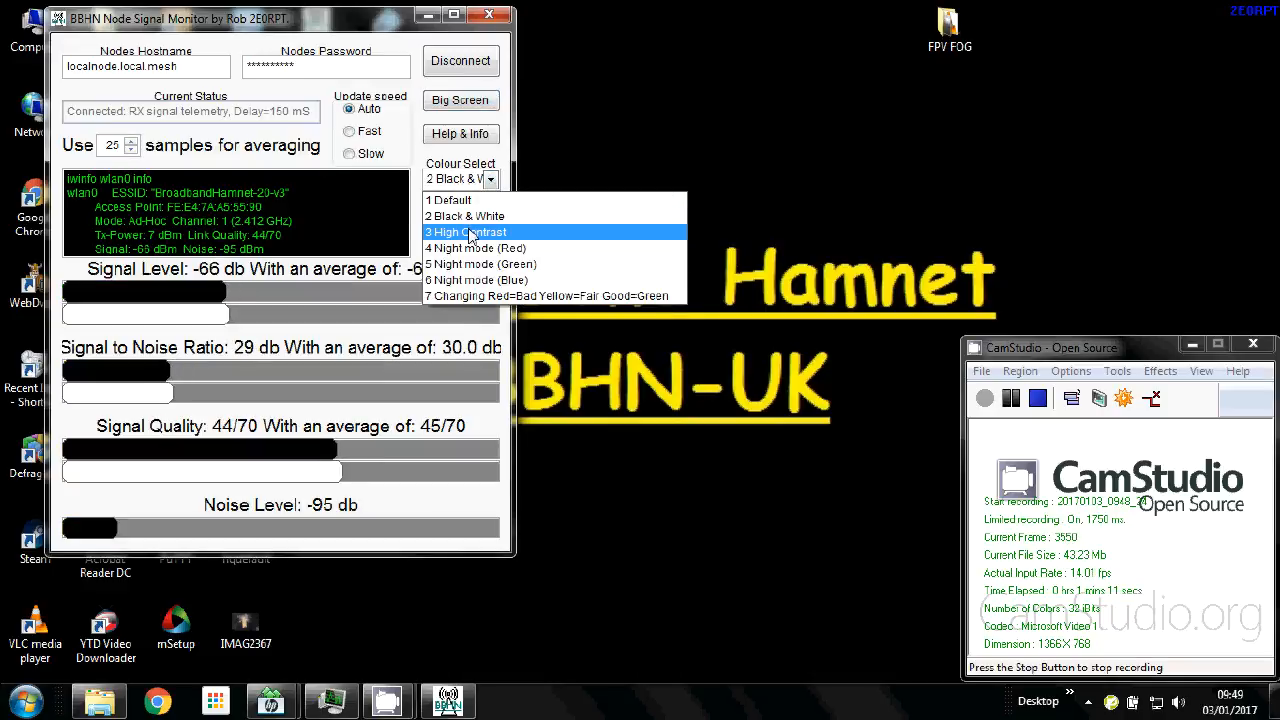
left_click(470, 232)
left_click(490, 180)
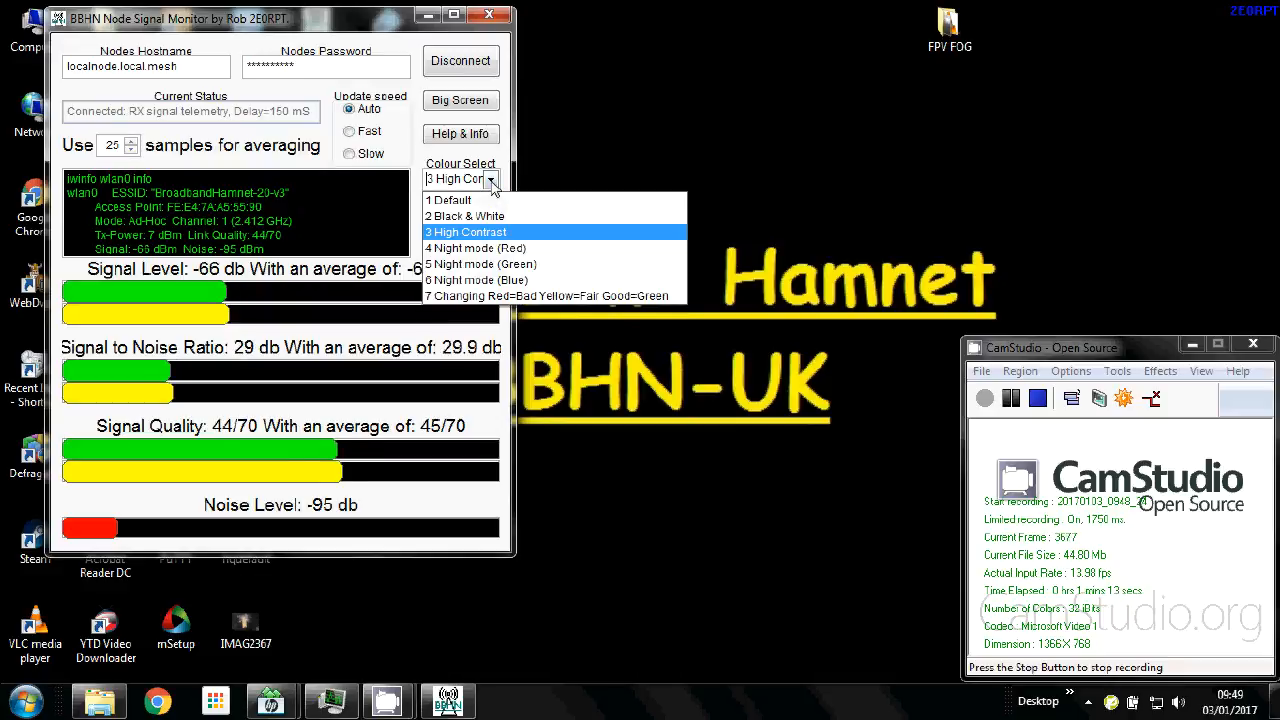
left_click(476, 248)
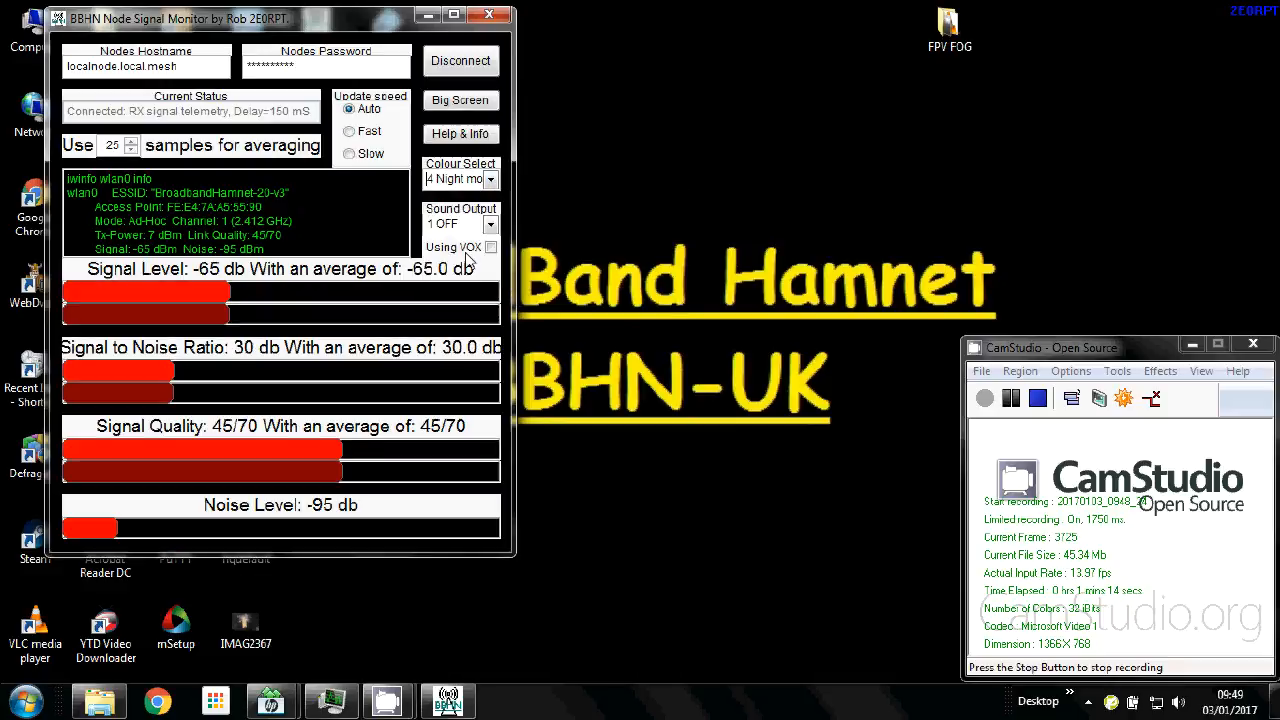
left_click(490, 180)
left_click(466, 200)
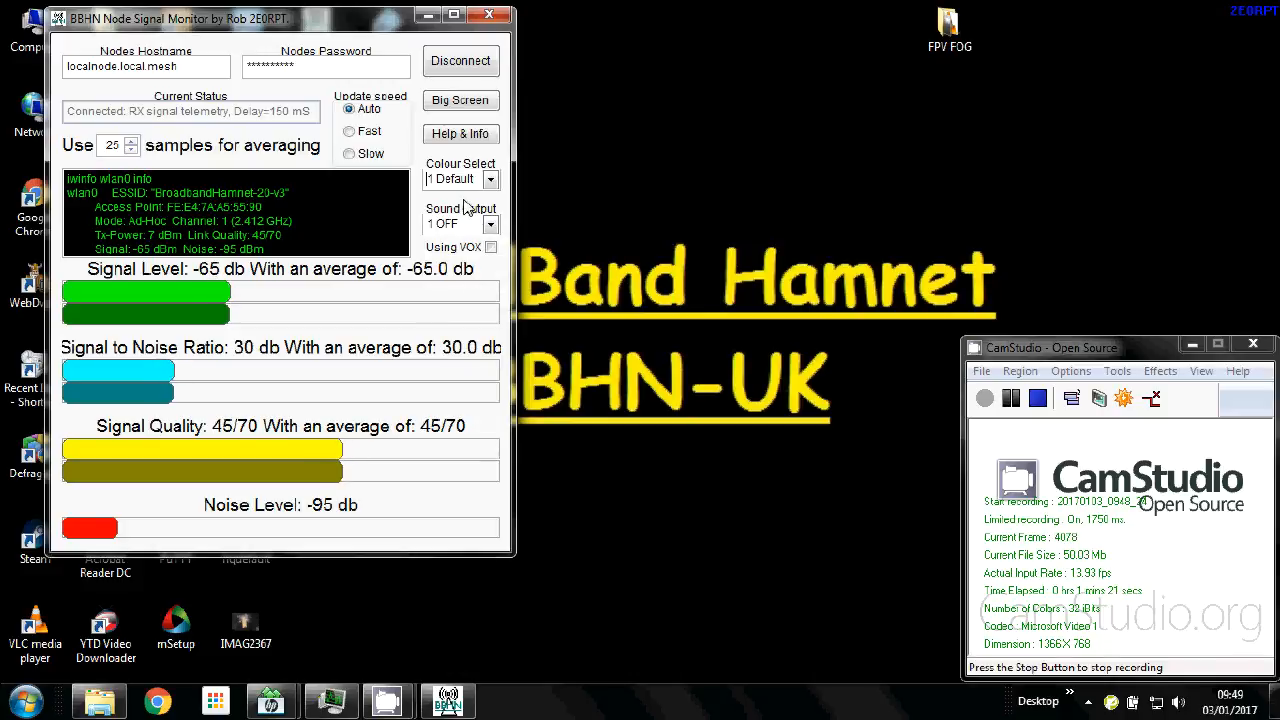
left_click(490, 224)
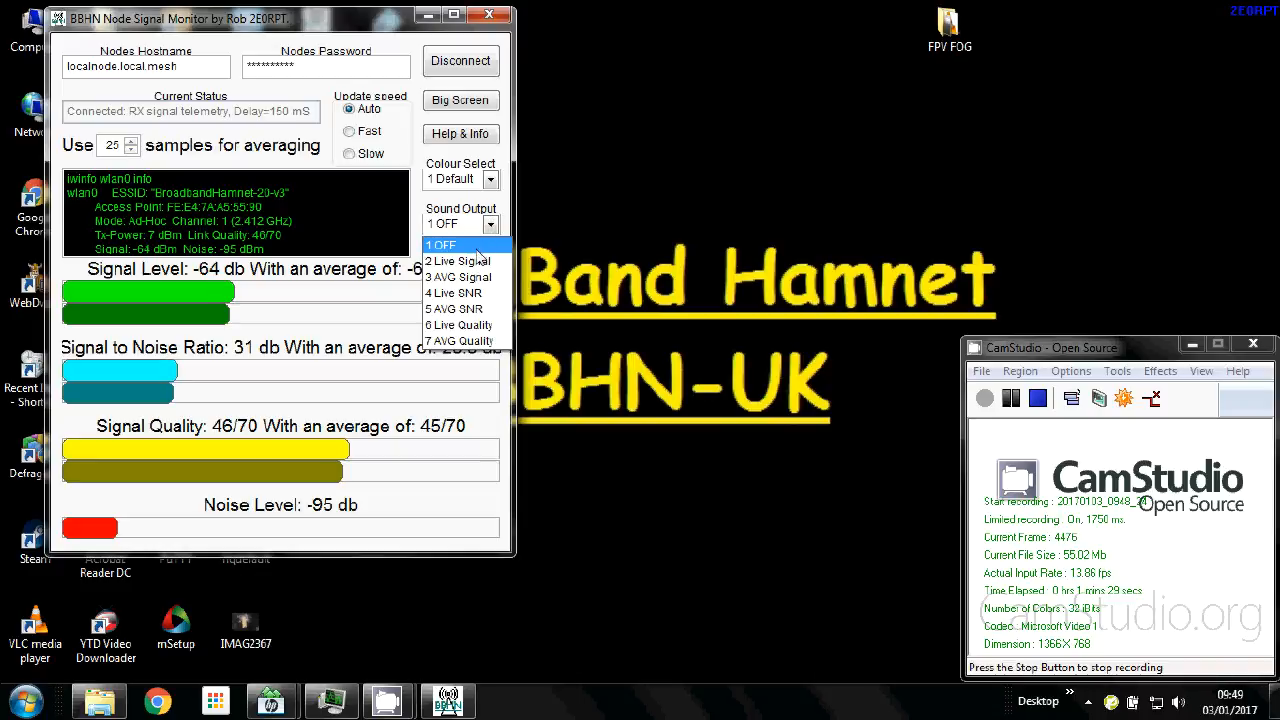
Try Sound Output modes Live SNR, Live Quality and OFF, finally settling on 2 Live Signal.
left_click(476, 261)
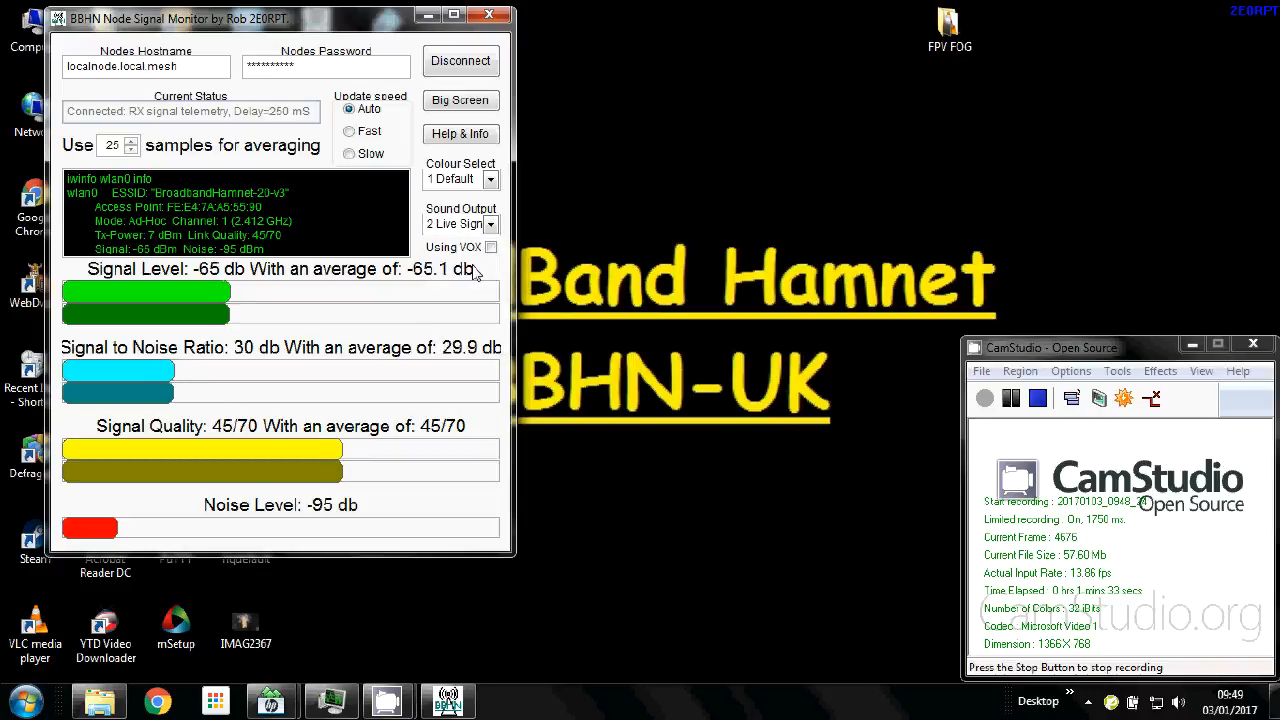
left_click(492, 226)
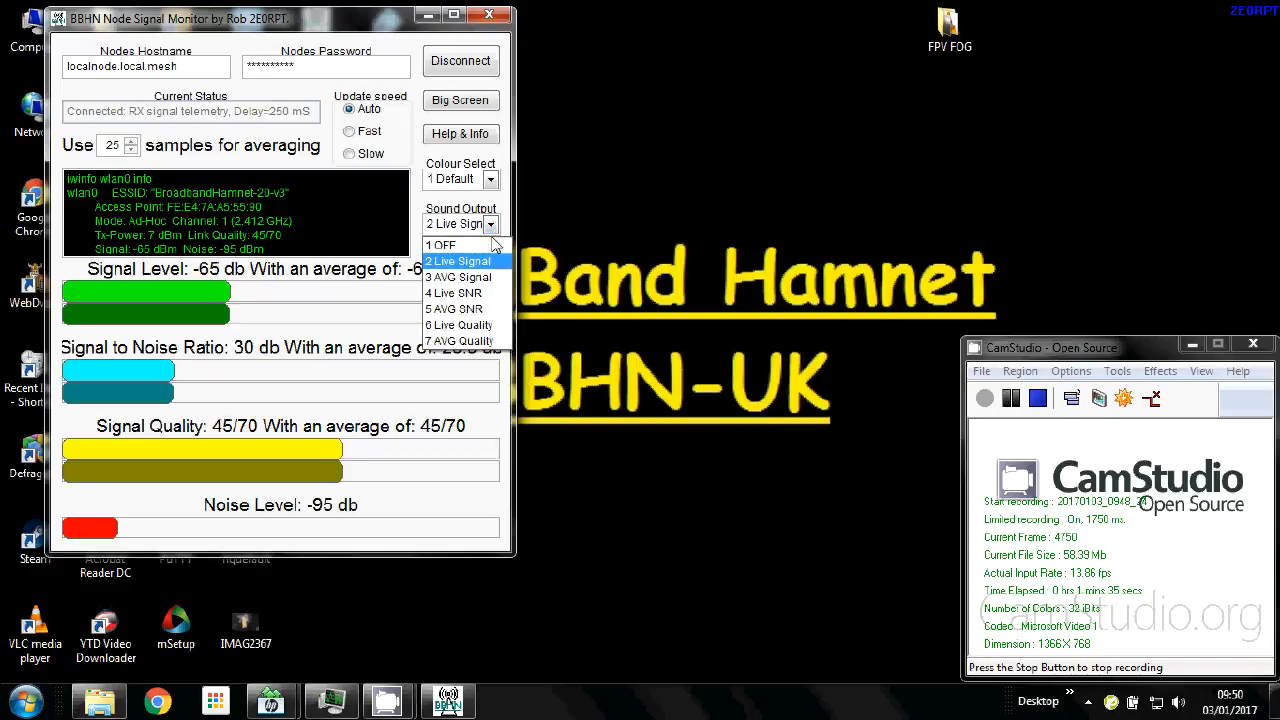
left_click(462, 293)
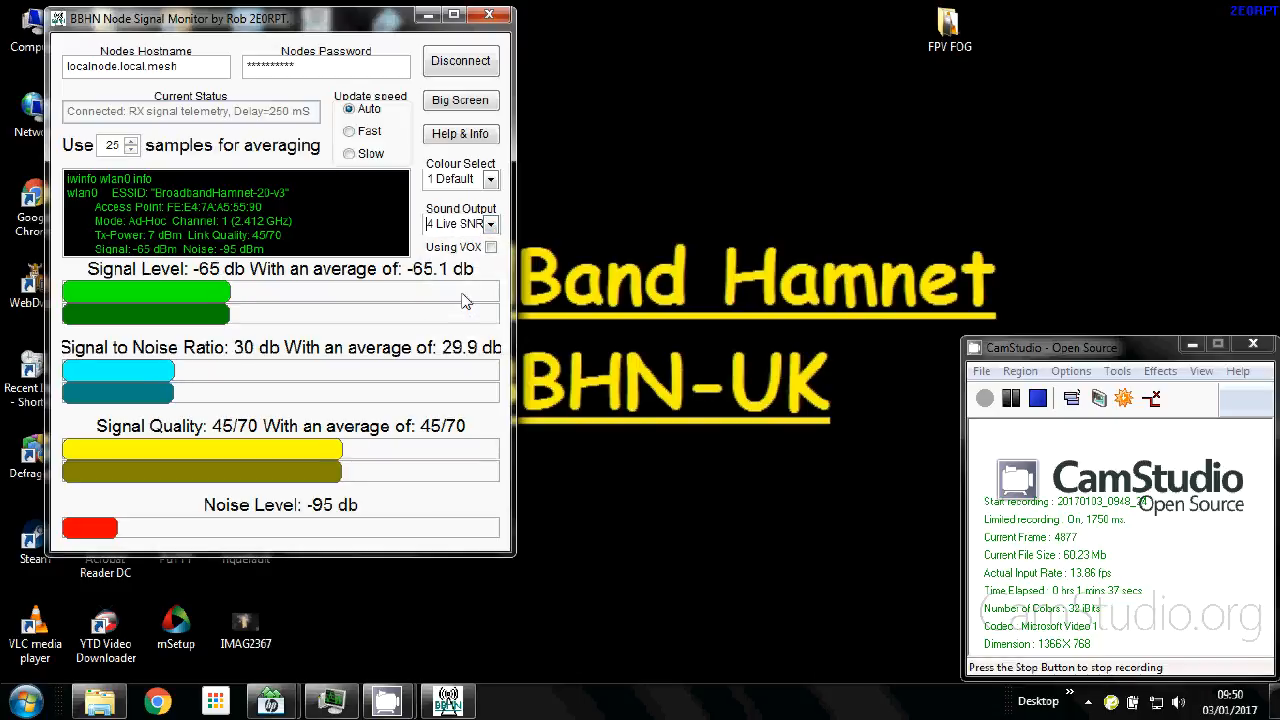
left_click(491, 228)
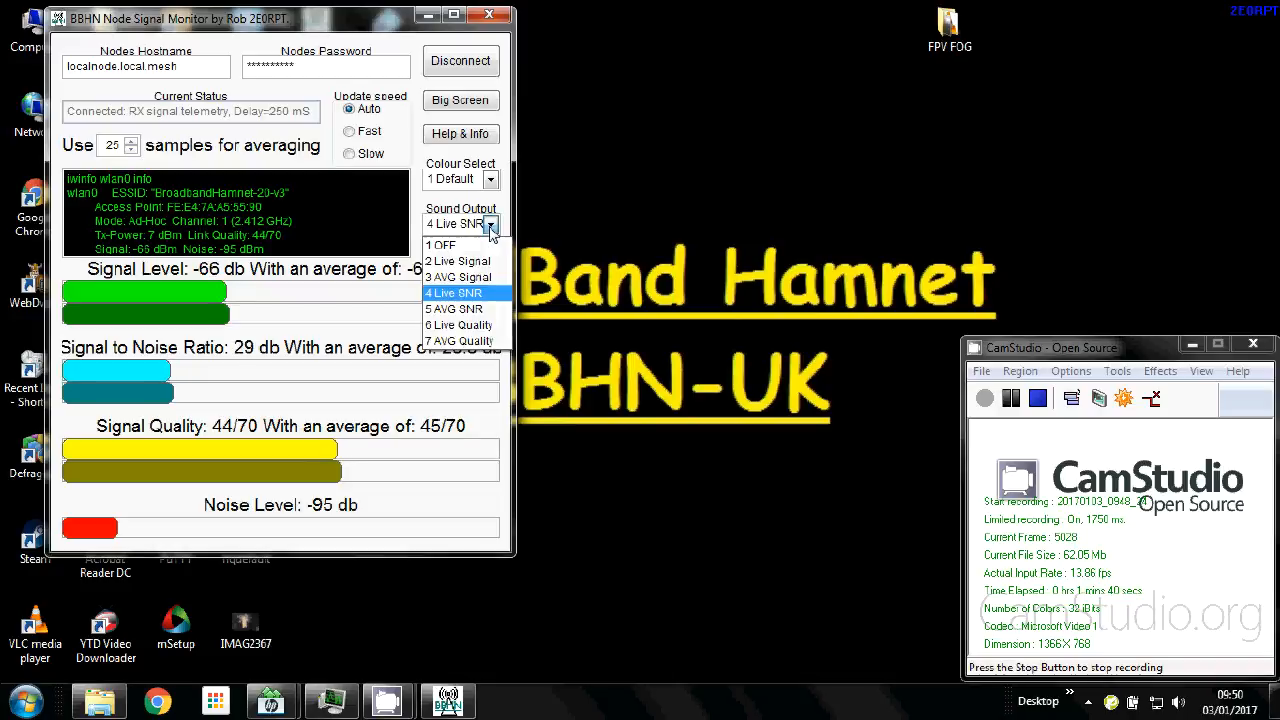
left_click(461, 327)
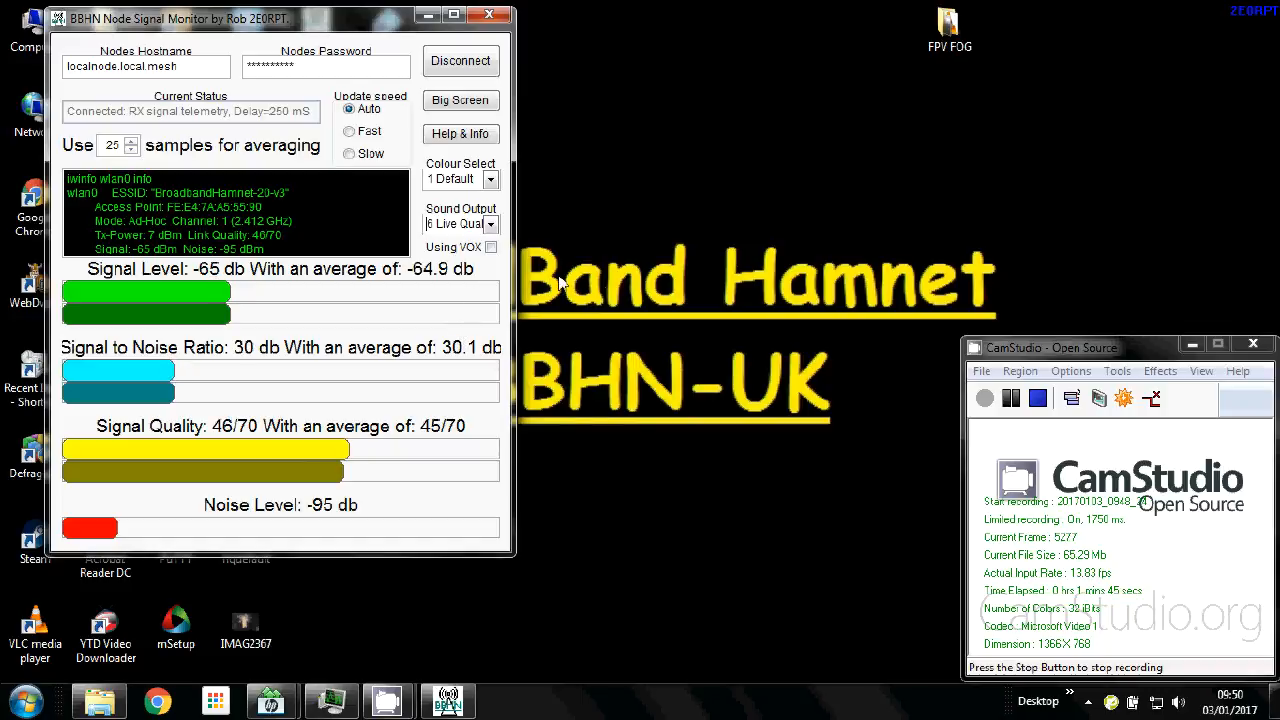
left_click(491, 225)
left_click(470, 246)
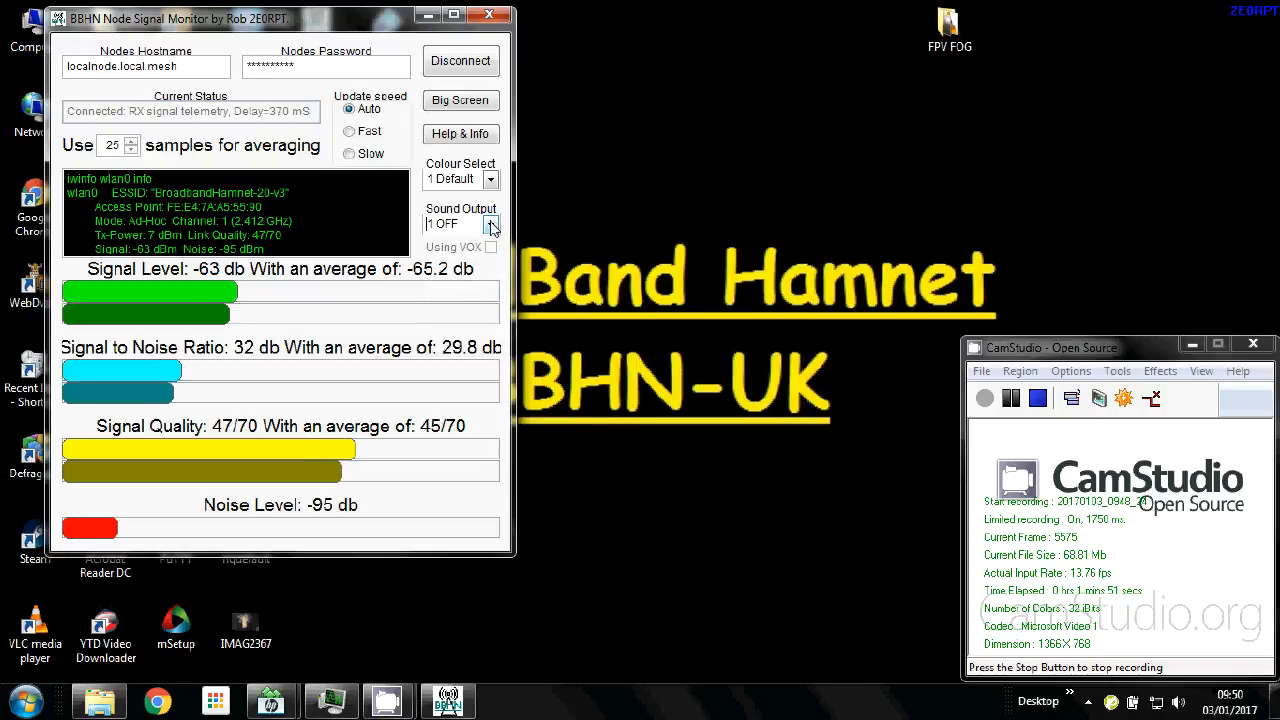
left_click(491, 226)
left_click(490, 260)
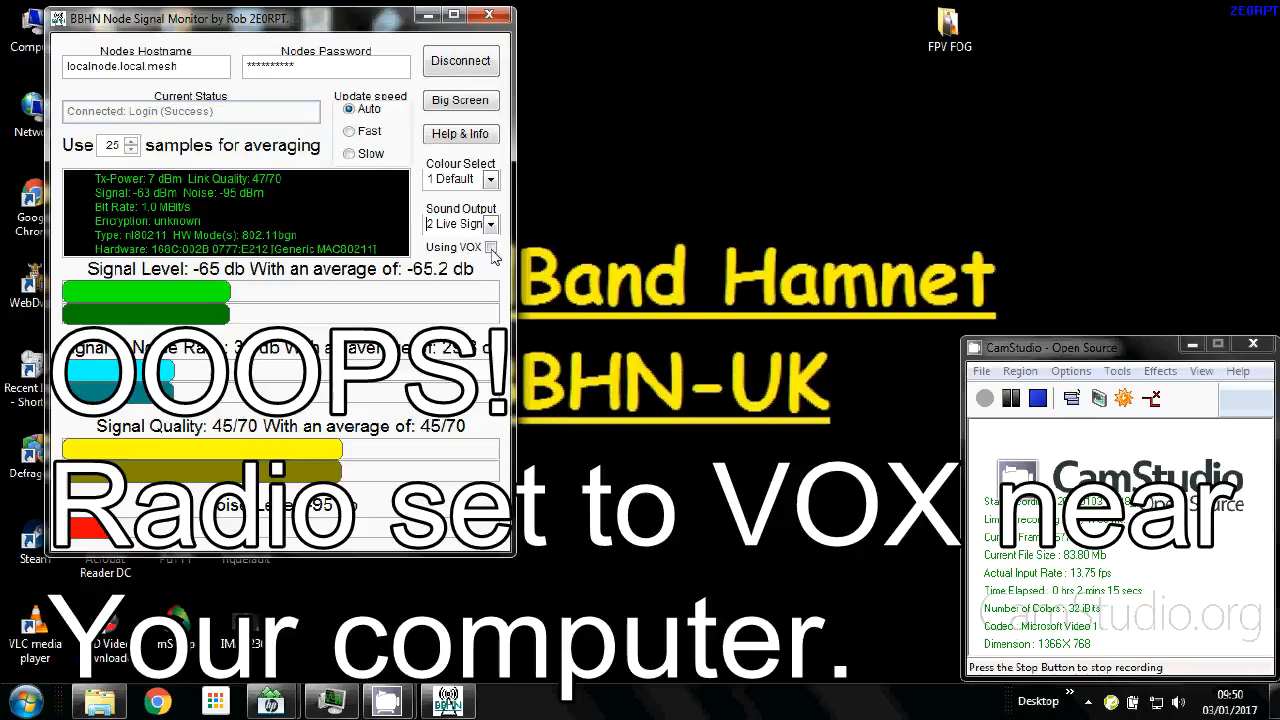
Toggle VOX on and off, set Sound Output to 1 OFF, and switch to Big Screen.
left_click(491, 250)
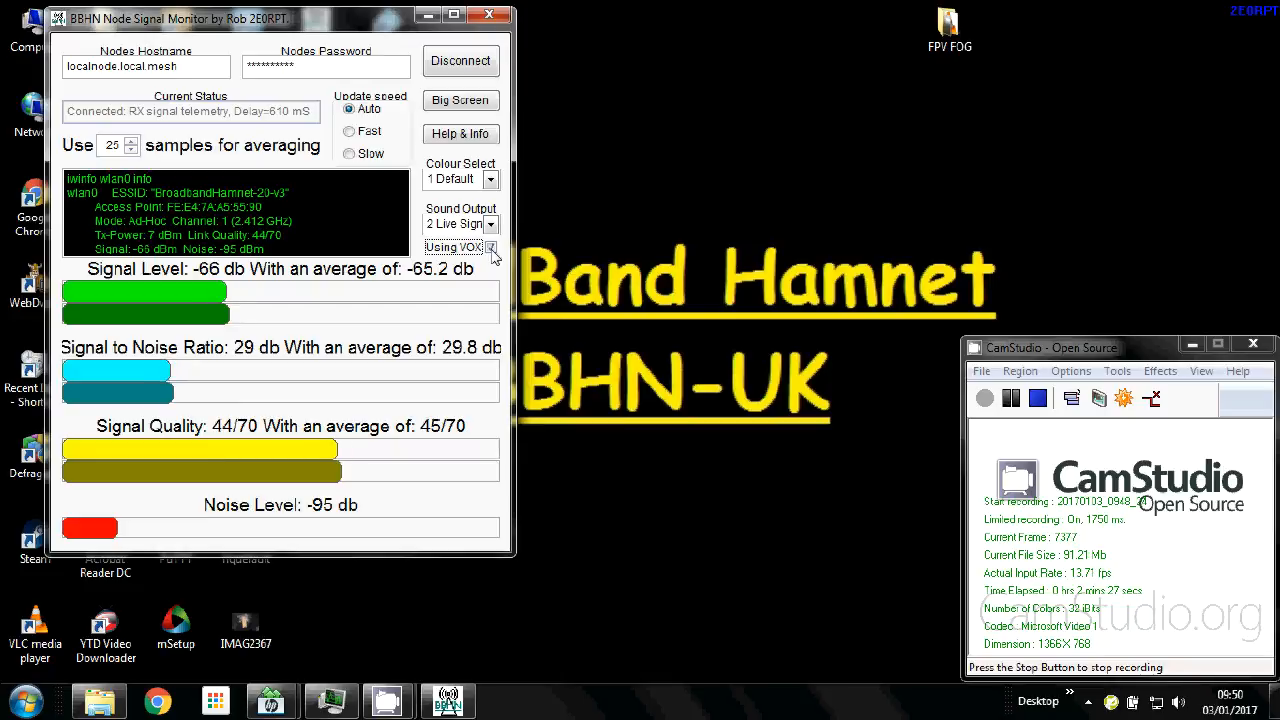
left_click(491, 248)
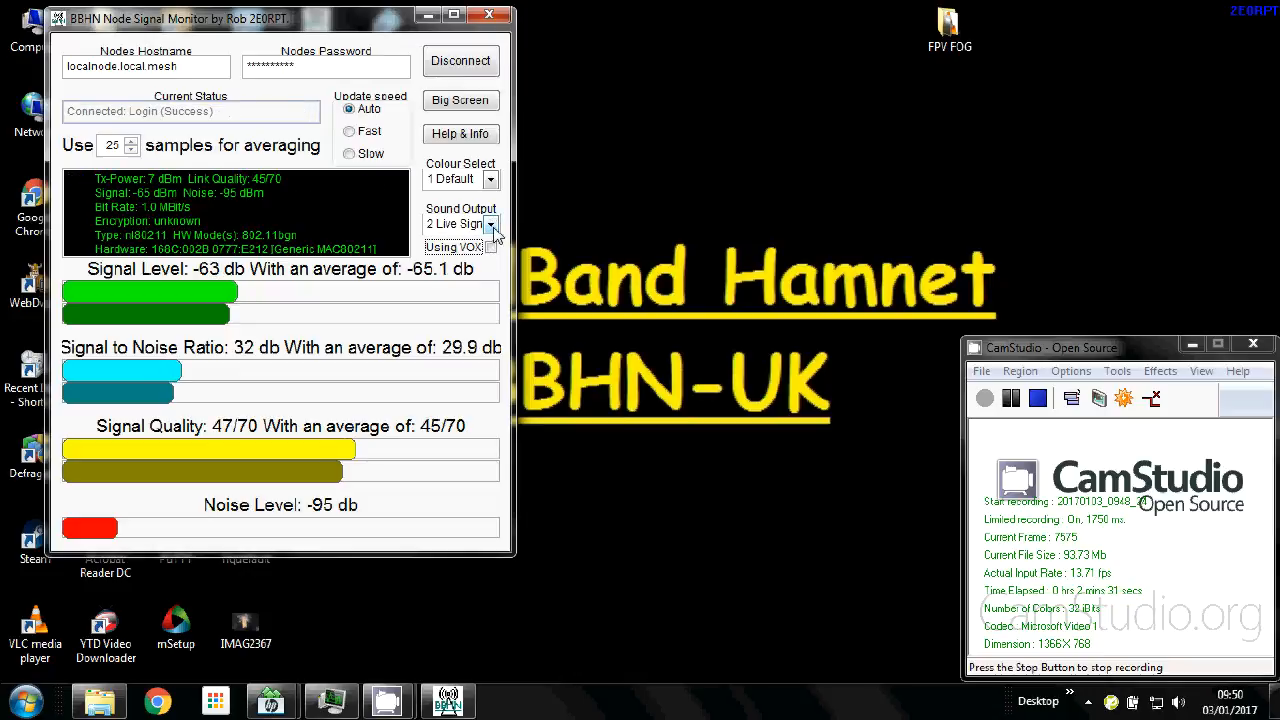
left_click(491, 224)
left_click(453, 246)
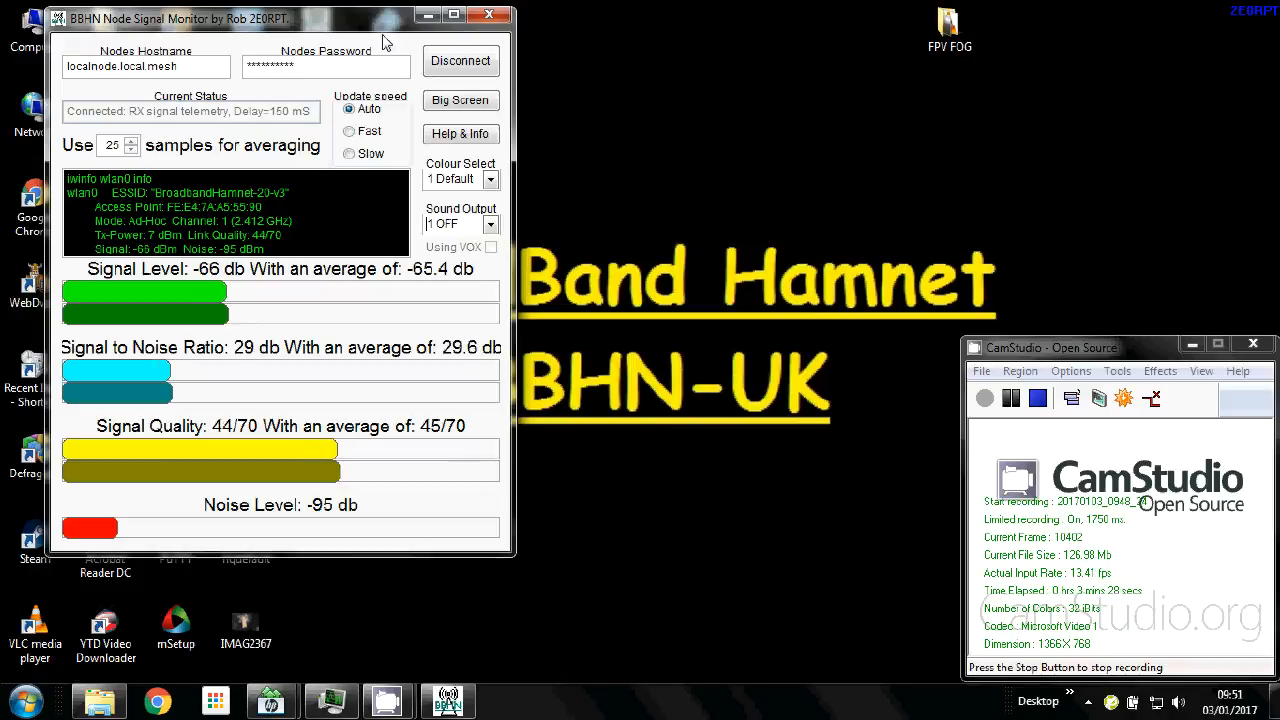
left_click(462, 101)
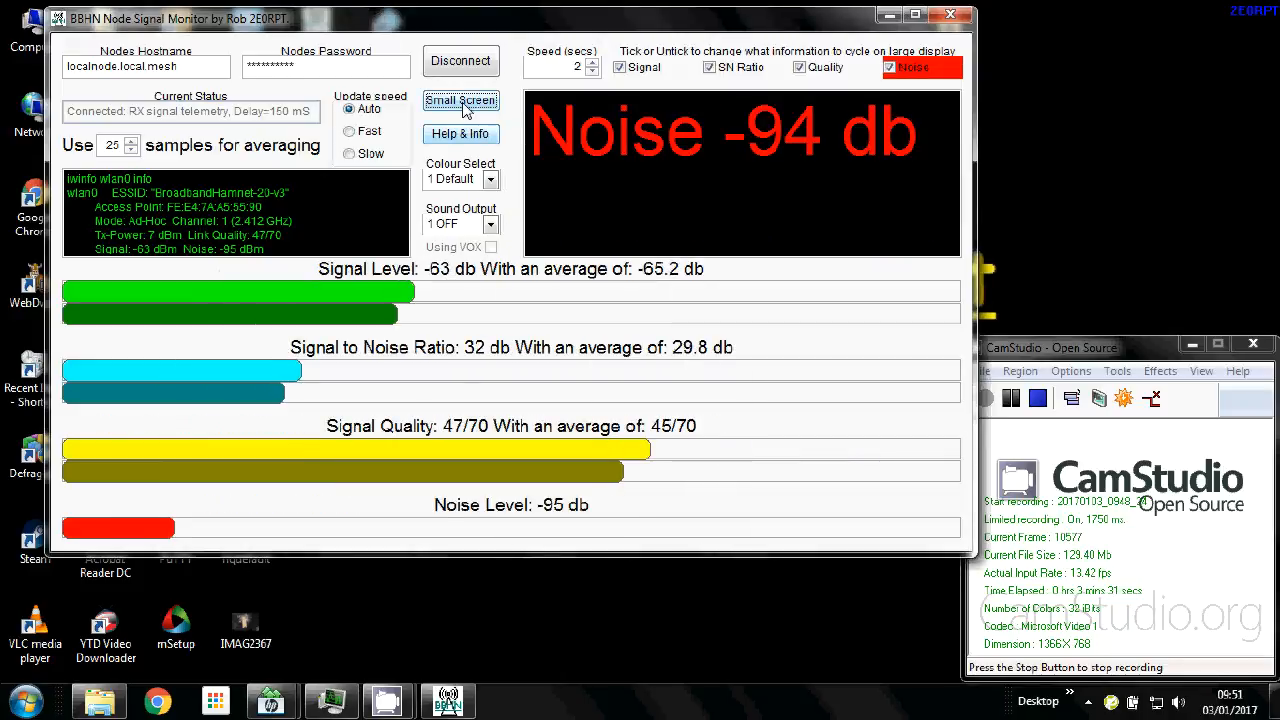
Raise the readout cycle Speed from 2 to 5 seconds and return to Small Screen.
left_click(592, 63)
left_click(592, 63)
left_click(592, 63)
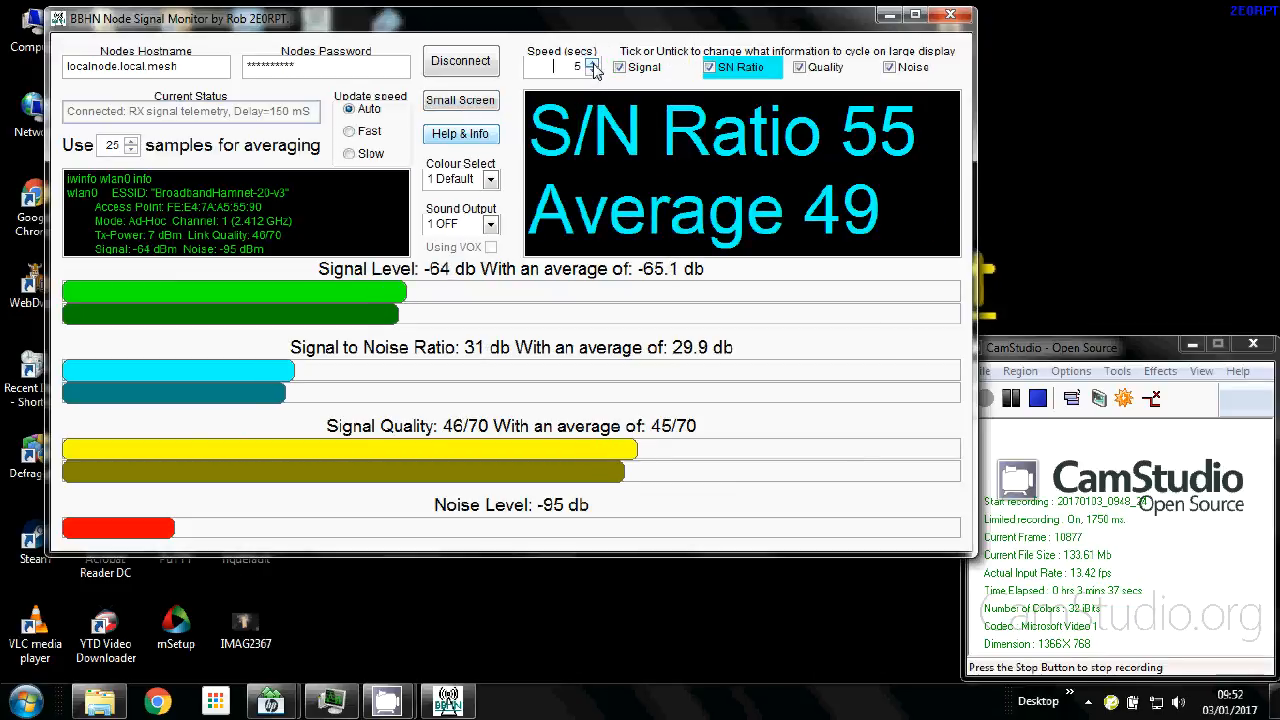
left_click(460, 101)
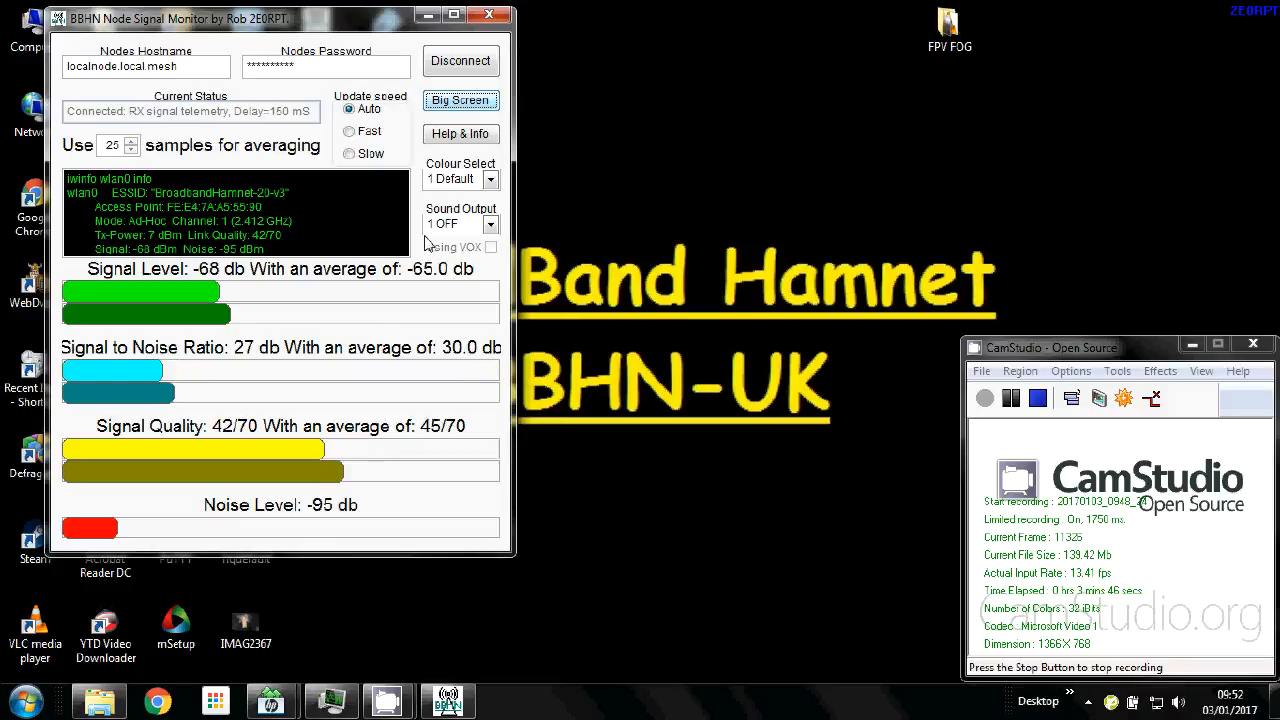
Set Sound Output to the AVG SNR mode.
left_click(491, 225)
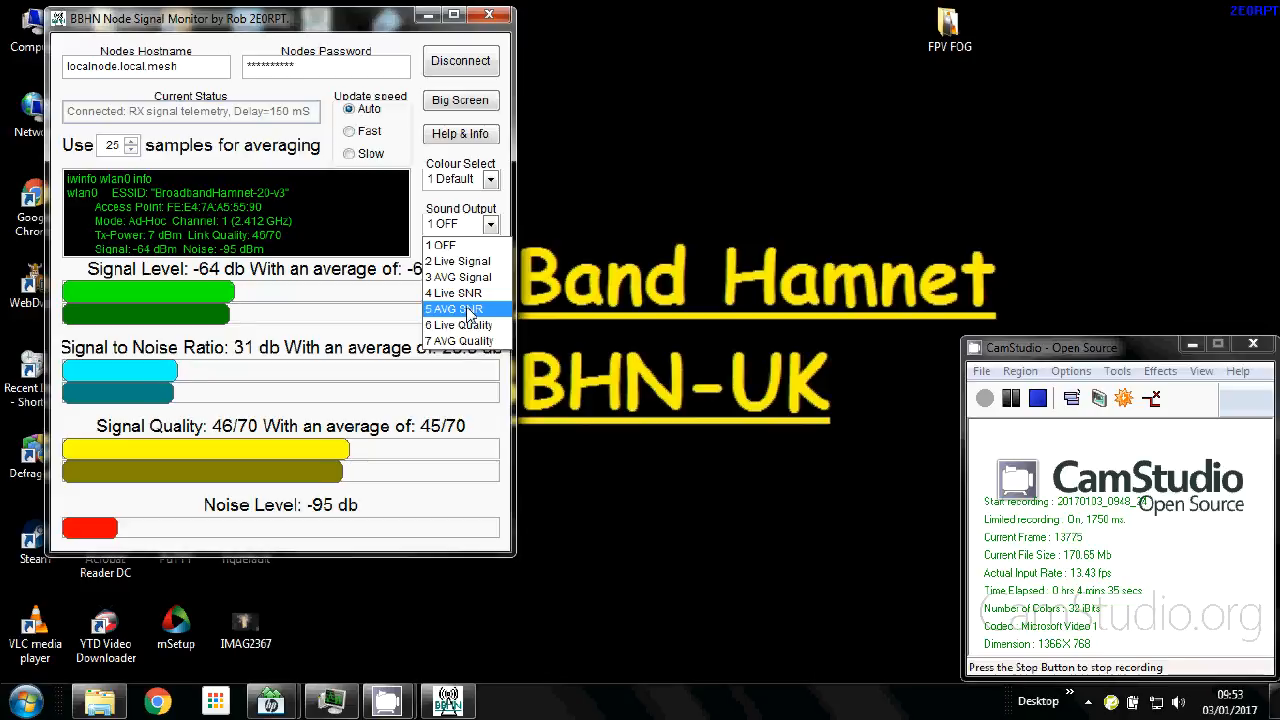
left_click(468, 311)
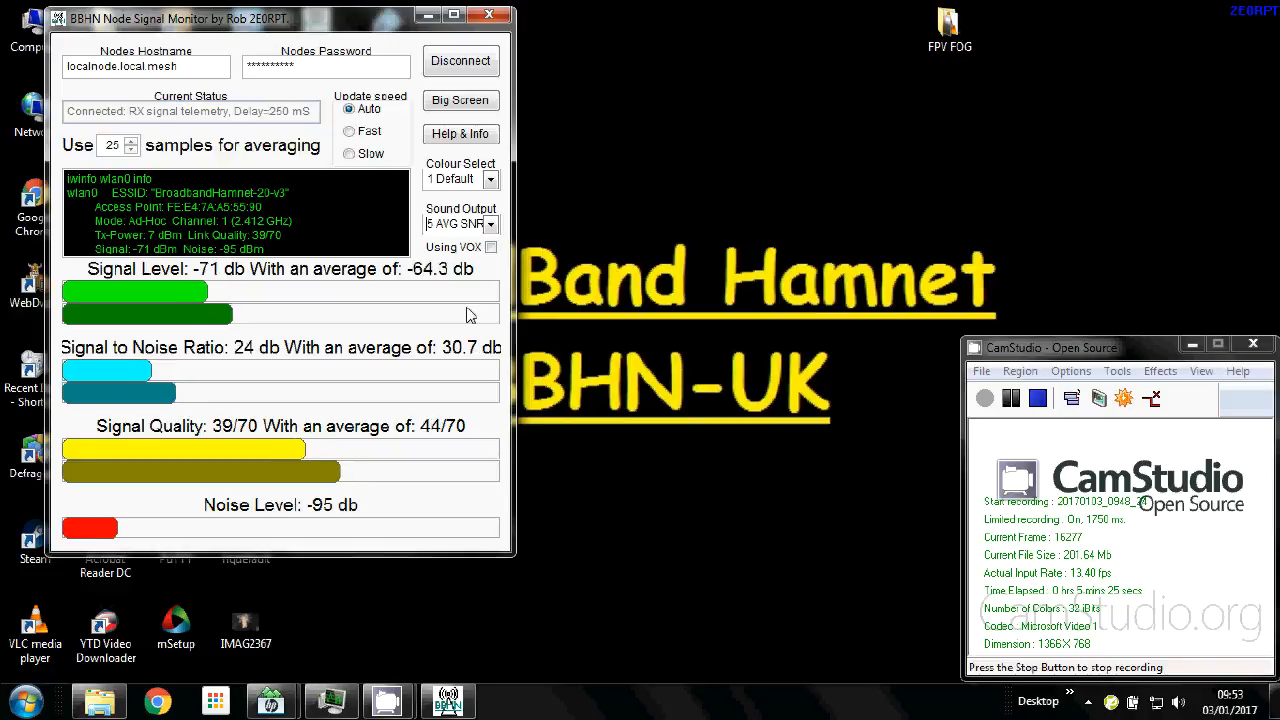
Switch Sound Output from average SNR to 4 Live SNR.
left_click(491, 226)
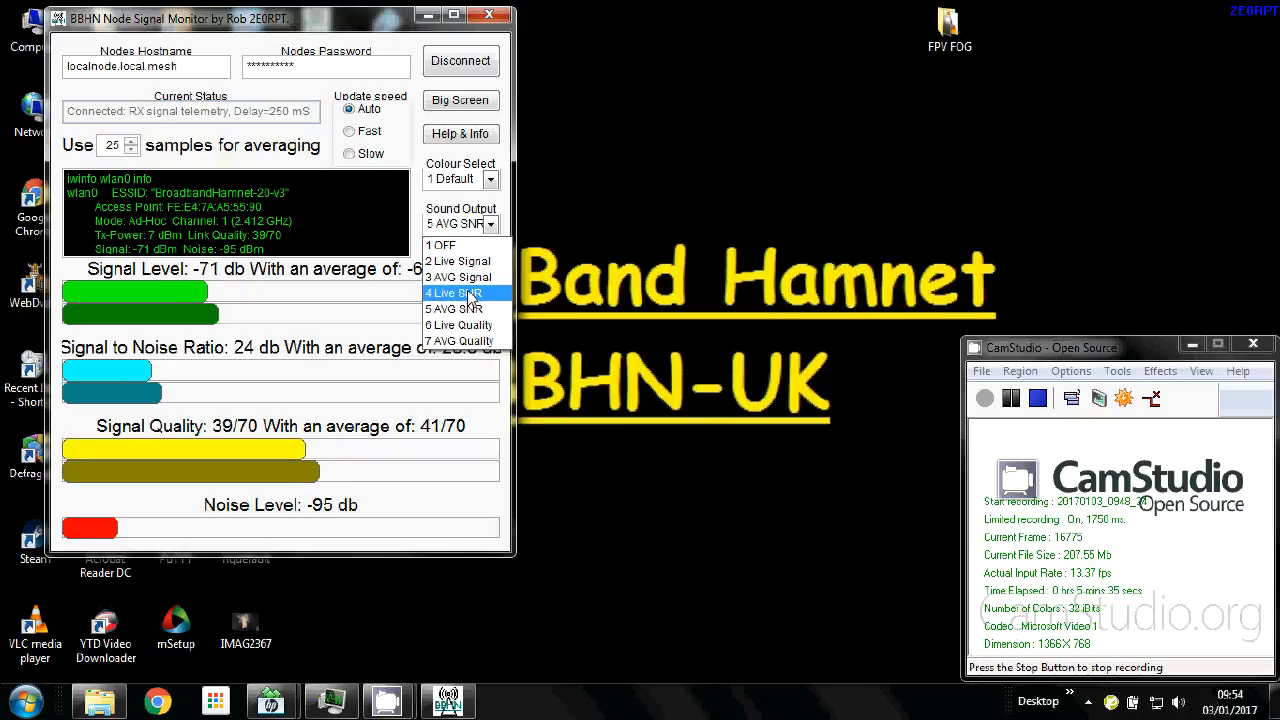
left_click(469, 293)
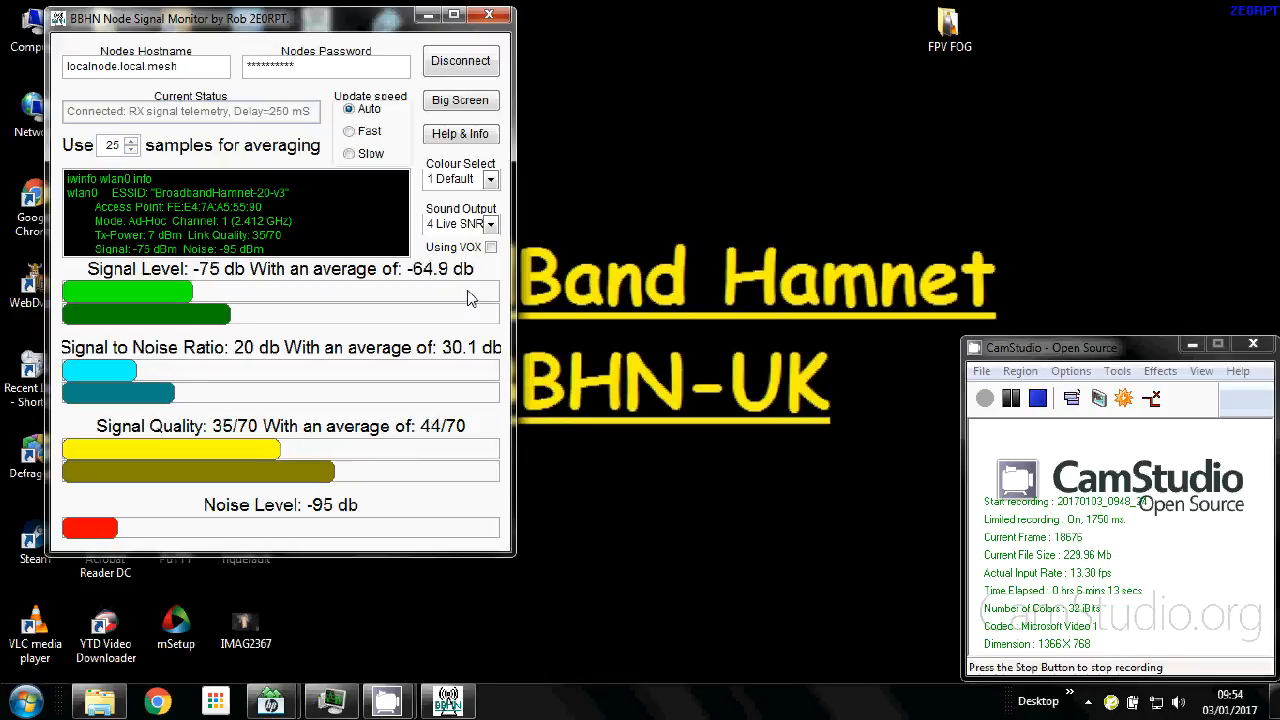
left_click(490, 224)
Set the first monitor's sound to 1 OFF, move it right, and launch a second monitor.
left_click(460, 245)
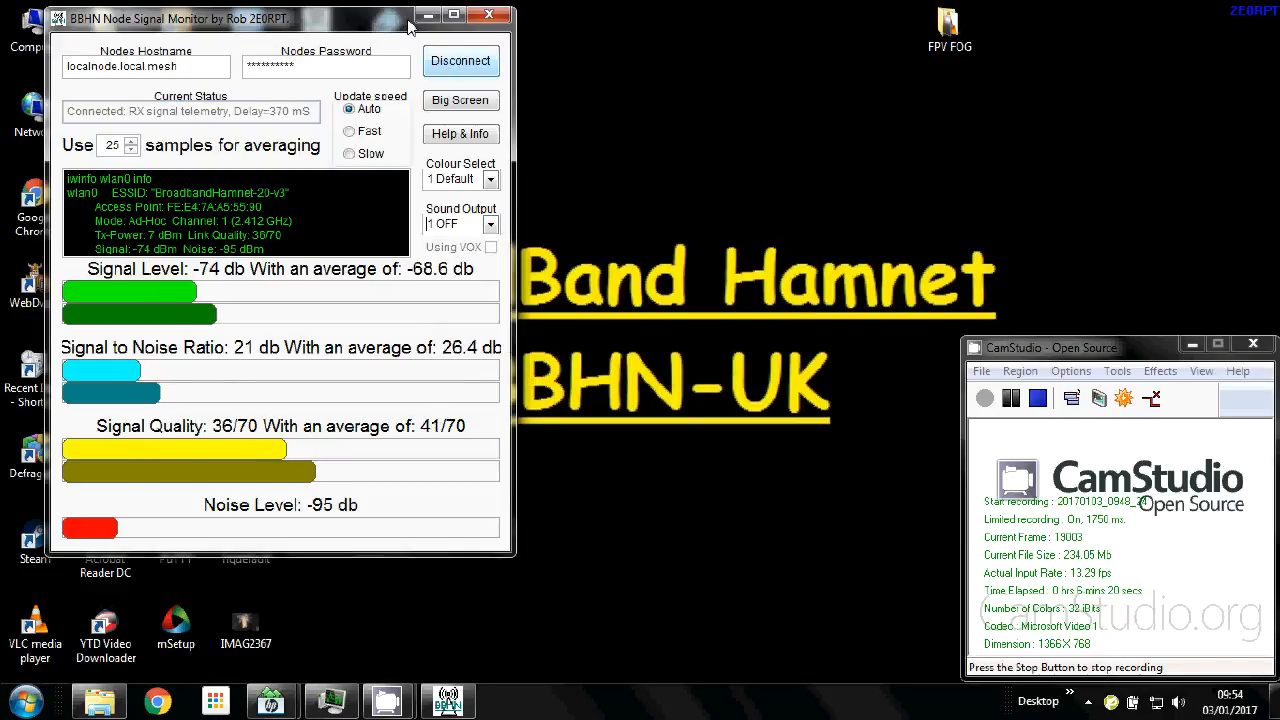
left_click_drag(352, 22, 1006, 45)
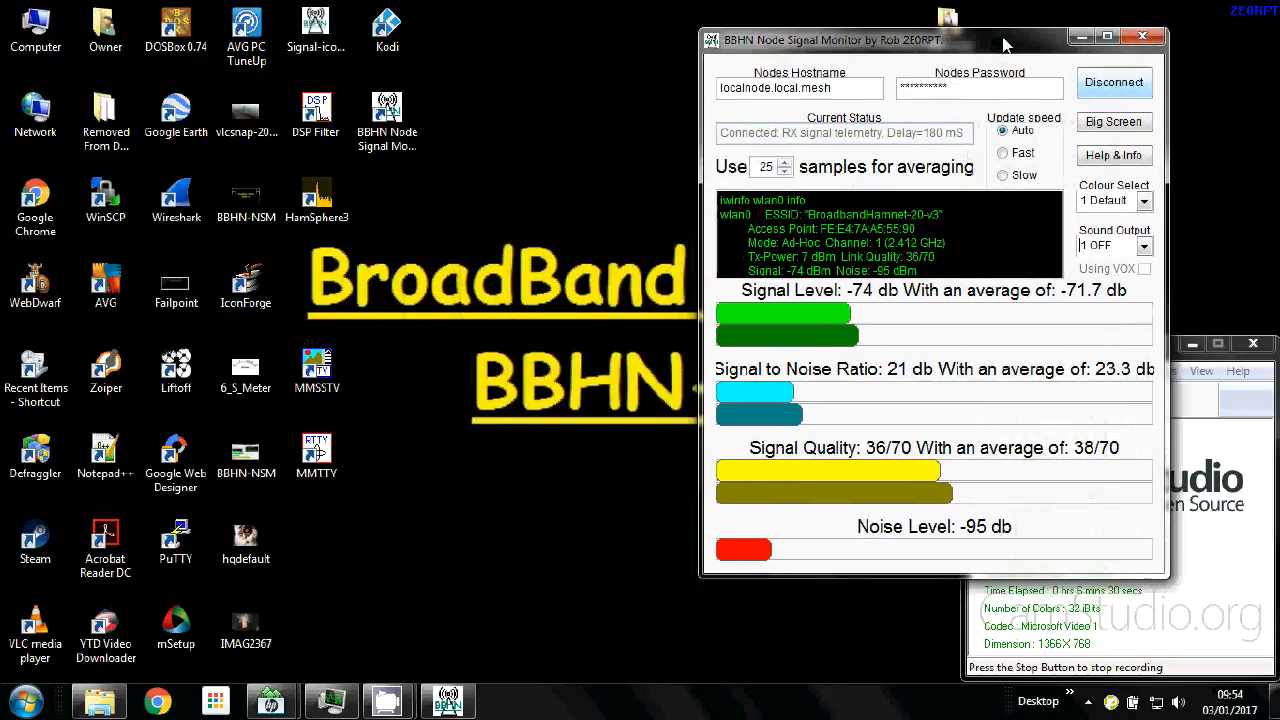
double_click(387, 110)
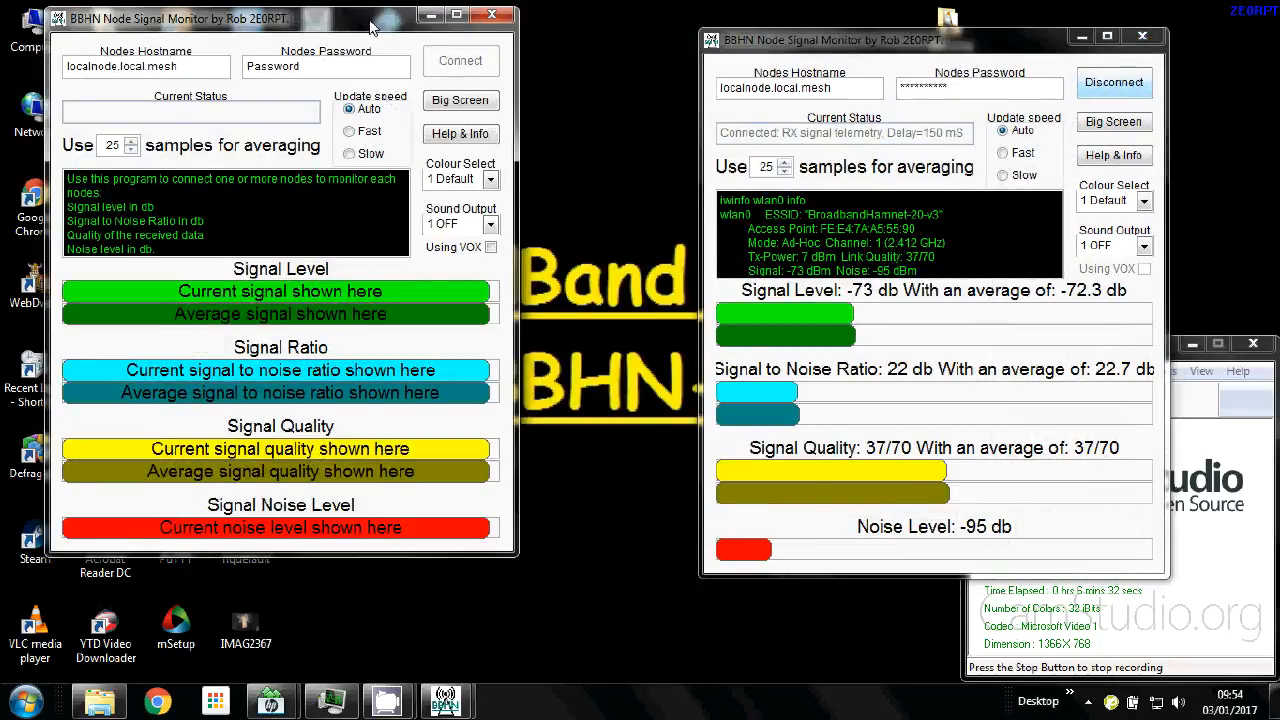
left_click_drag(370, 22, 383, 63)
Connect the second monitor to hostname 2e0rpt-tunnelclient.
left_click_drag(223, 110, 42, 98)
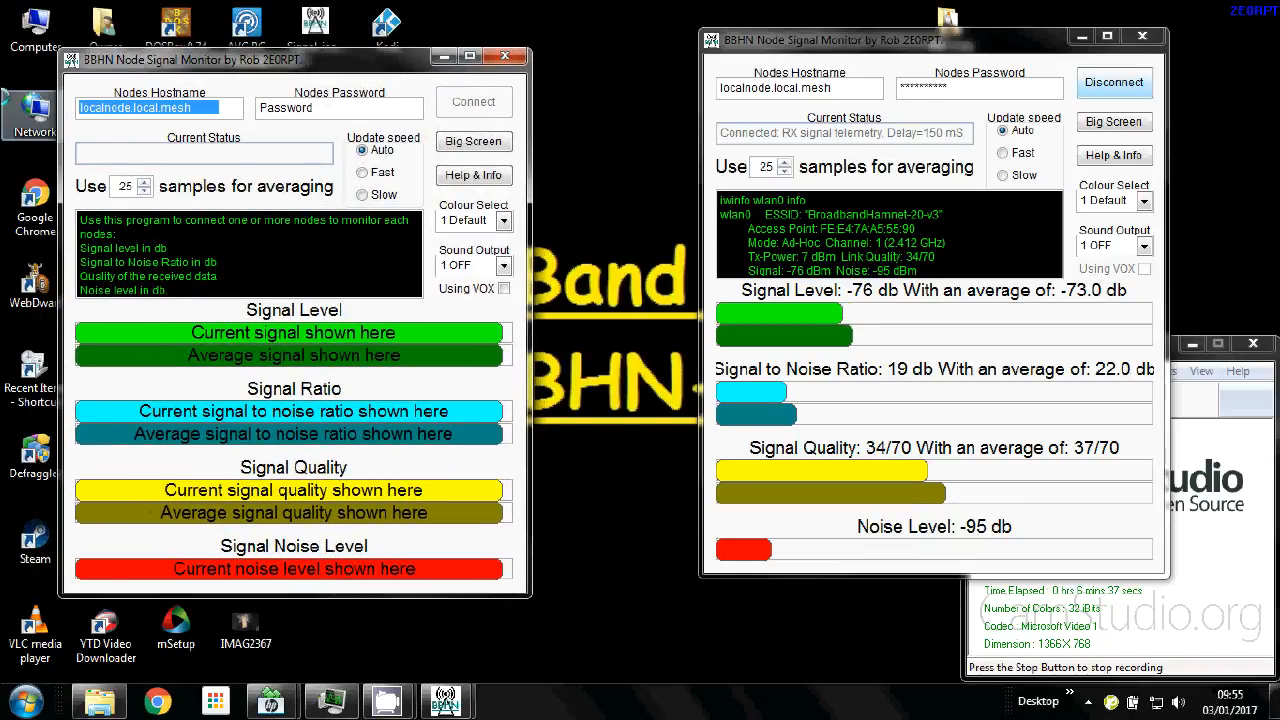
type("2")
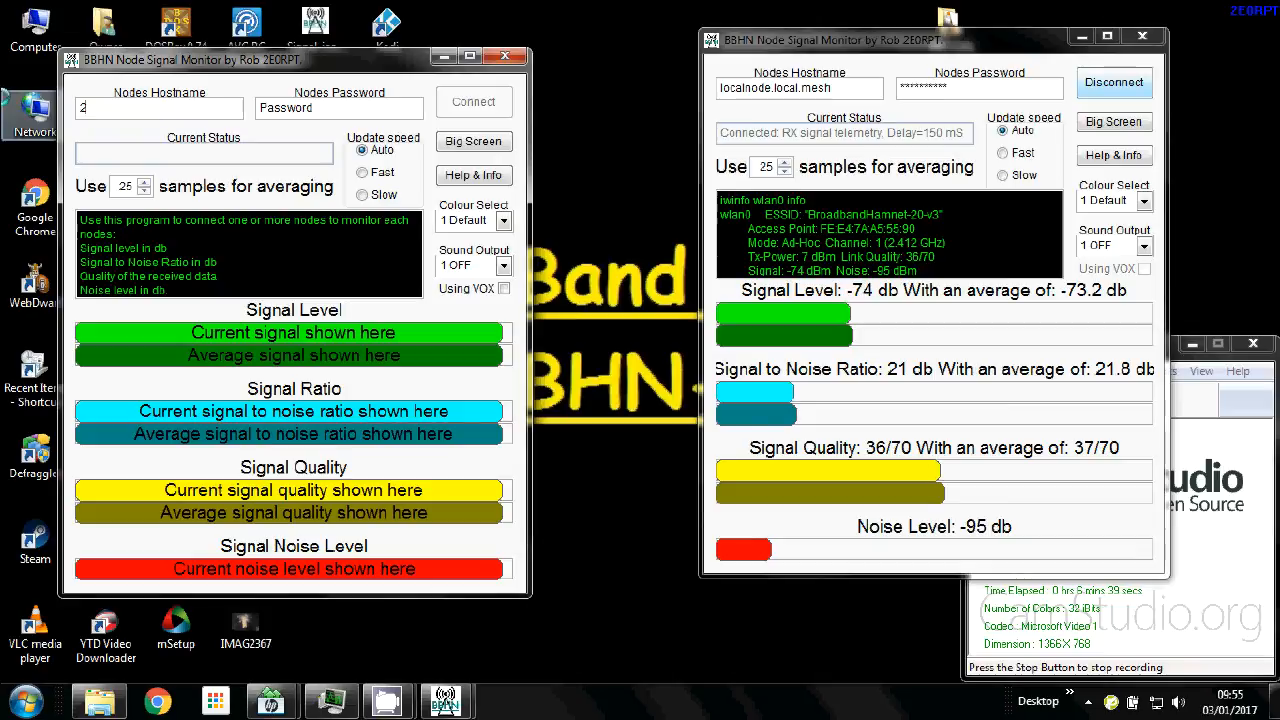
type("e0rpt-tu")
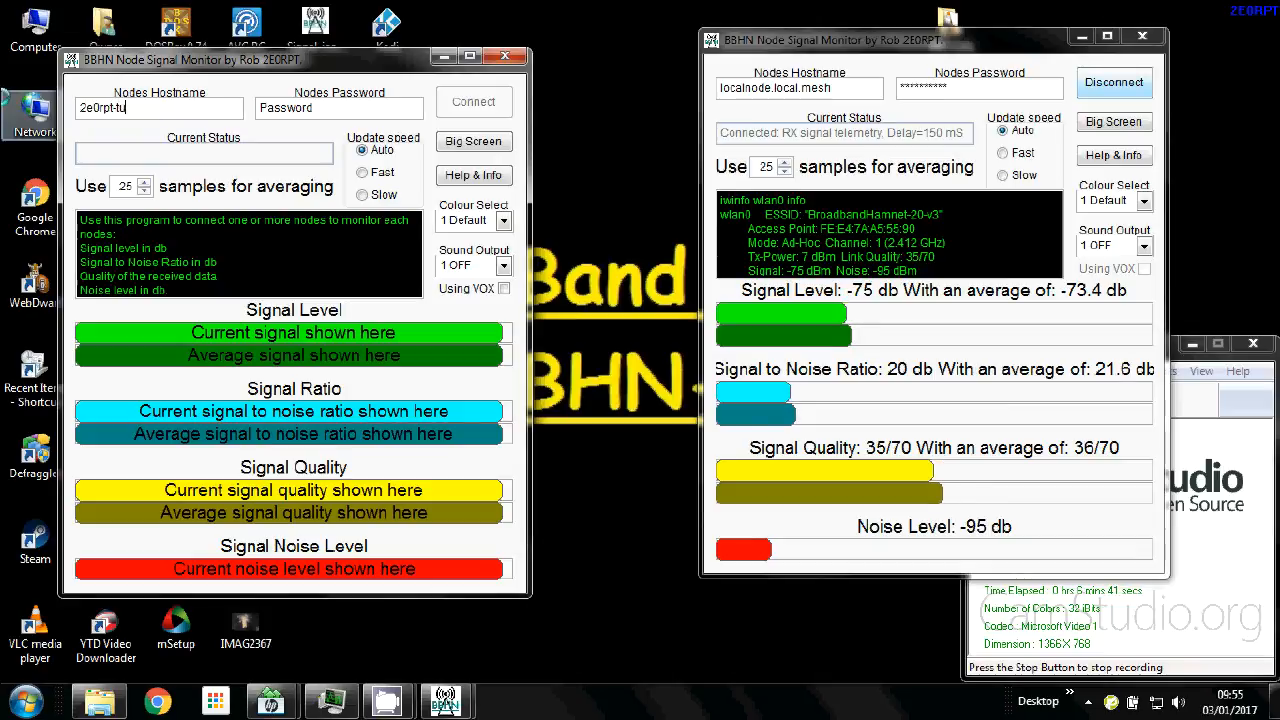
type("nnelclien")
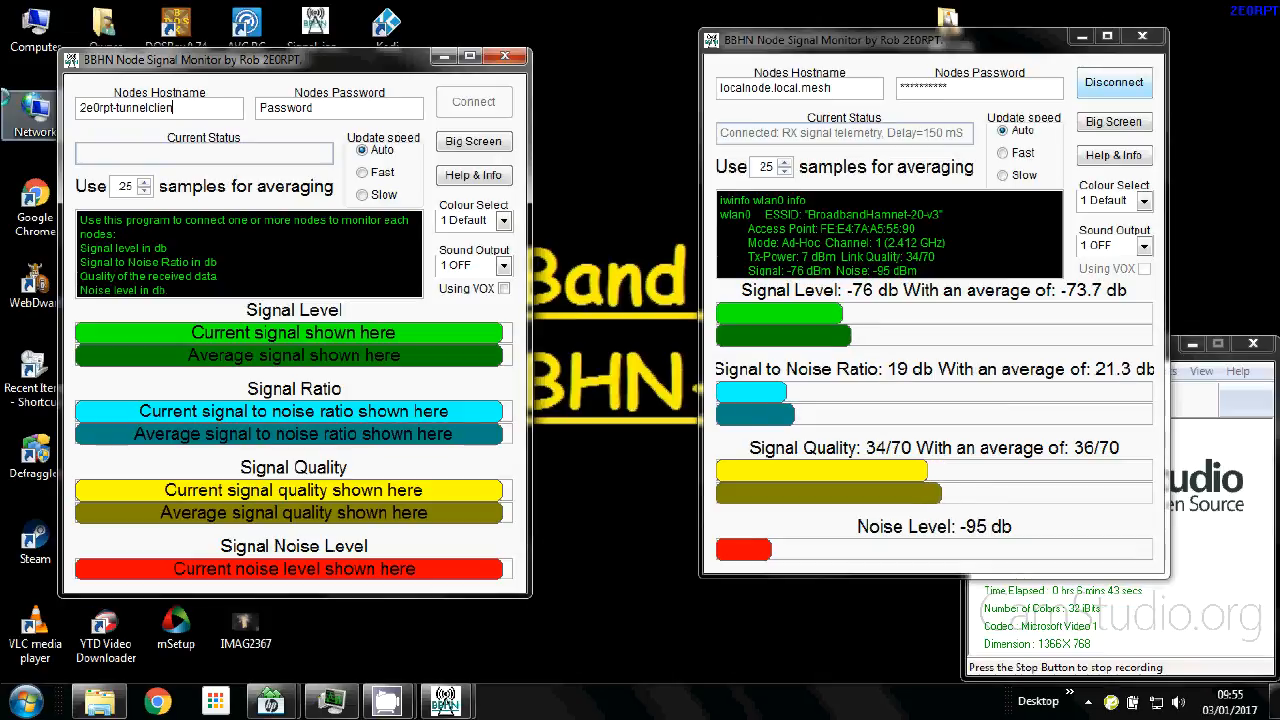
type("t")
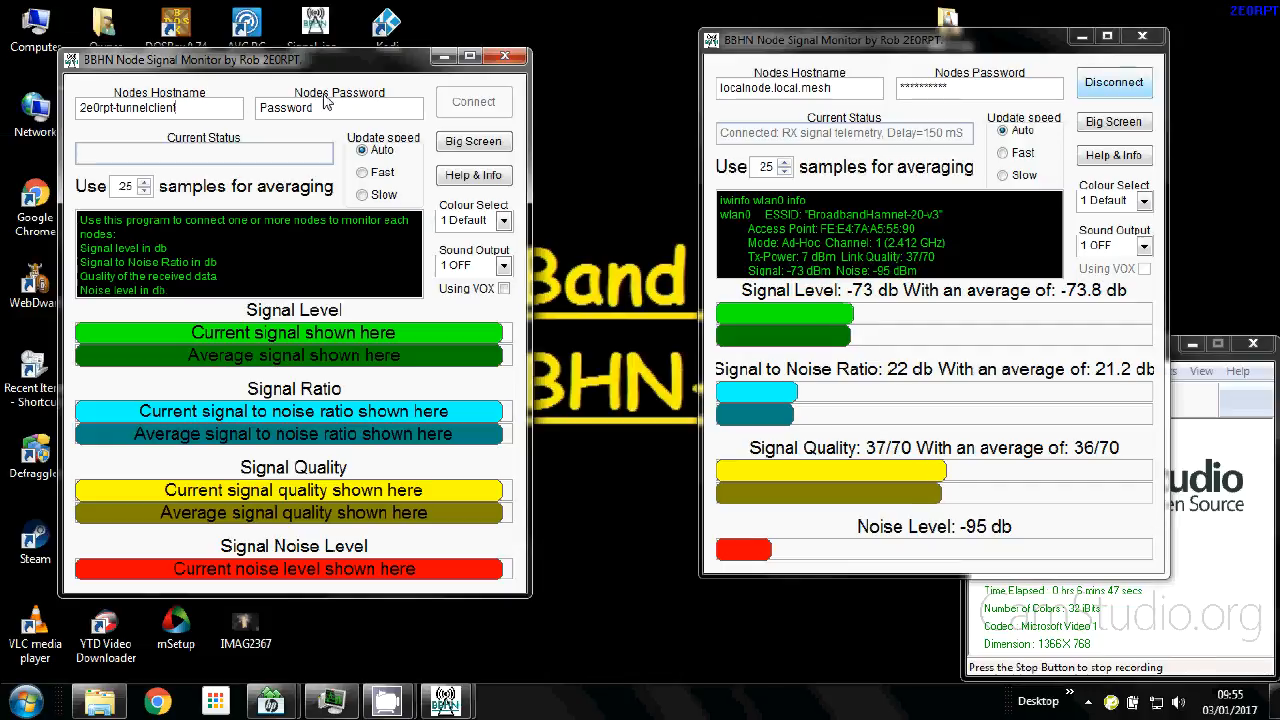
left_click(466, 106)
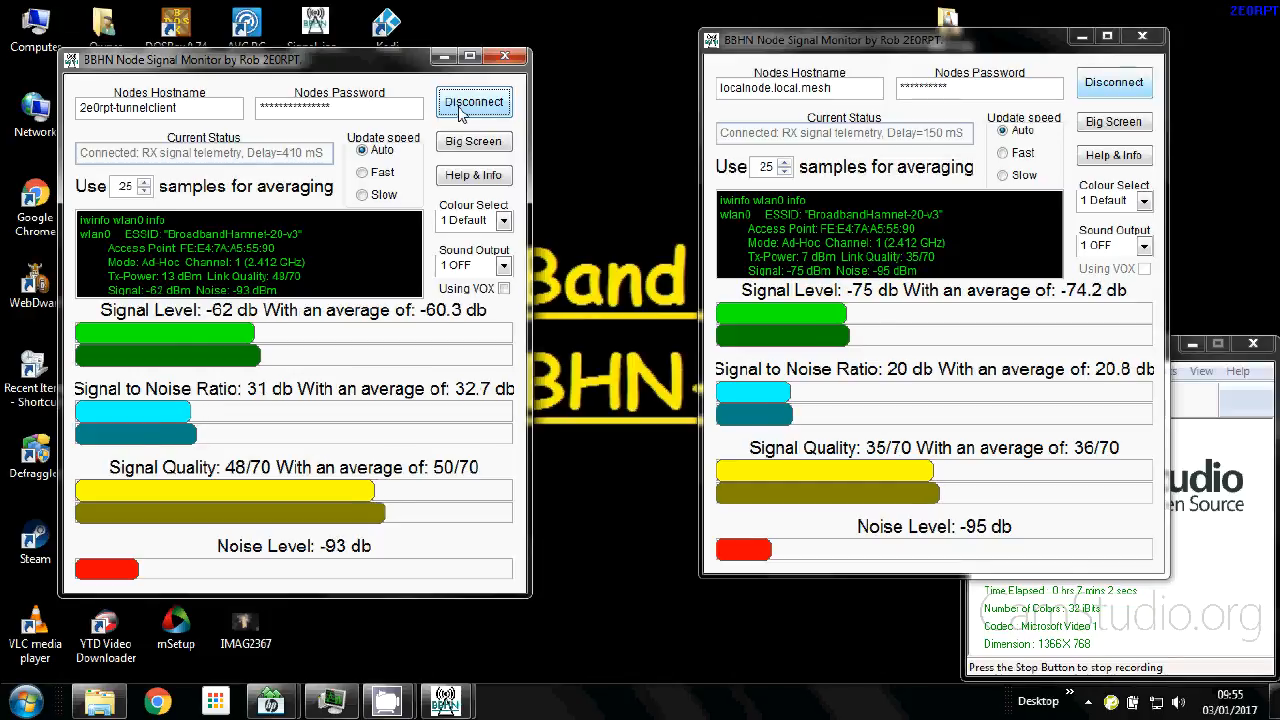
Place the second monitor beside the first, then close both monitor windows.
left_click_drag(387, 64, 553, 46)
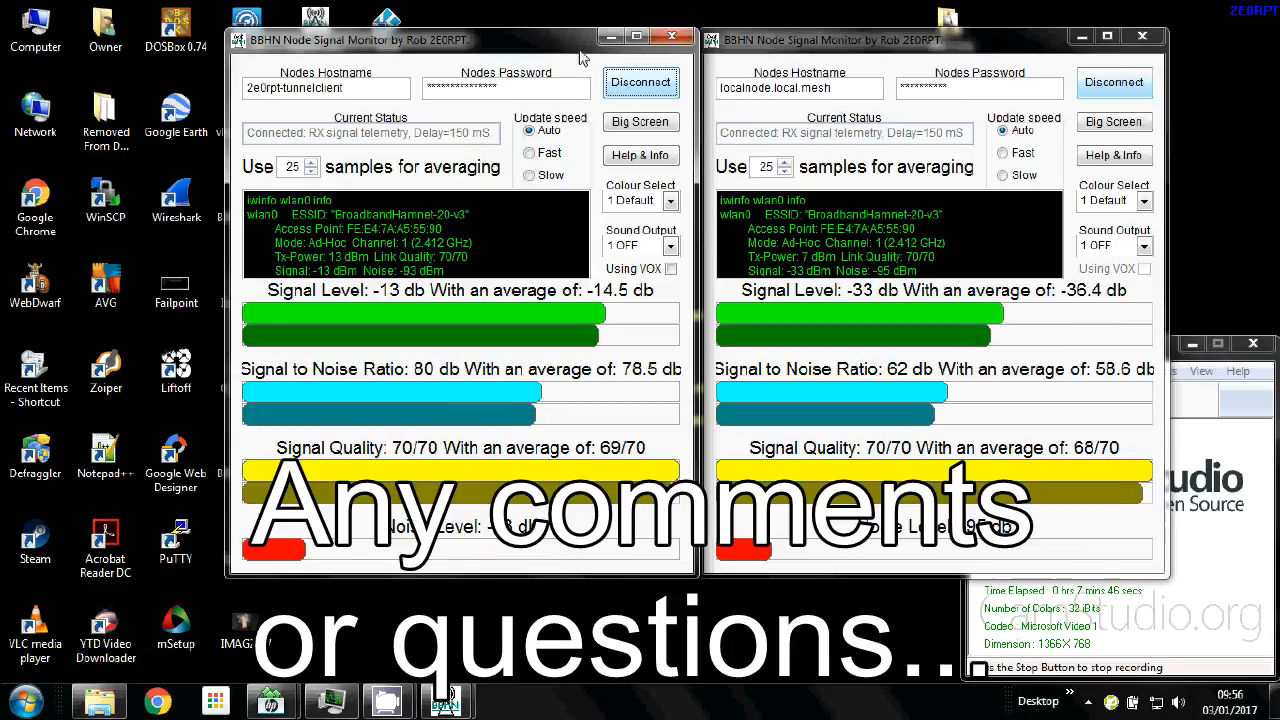
left_click(676, 40)
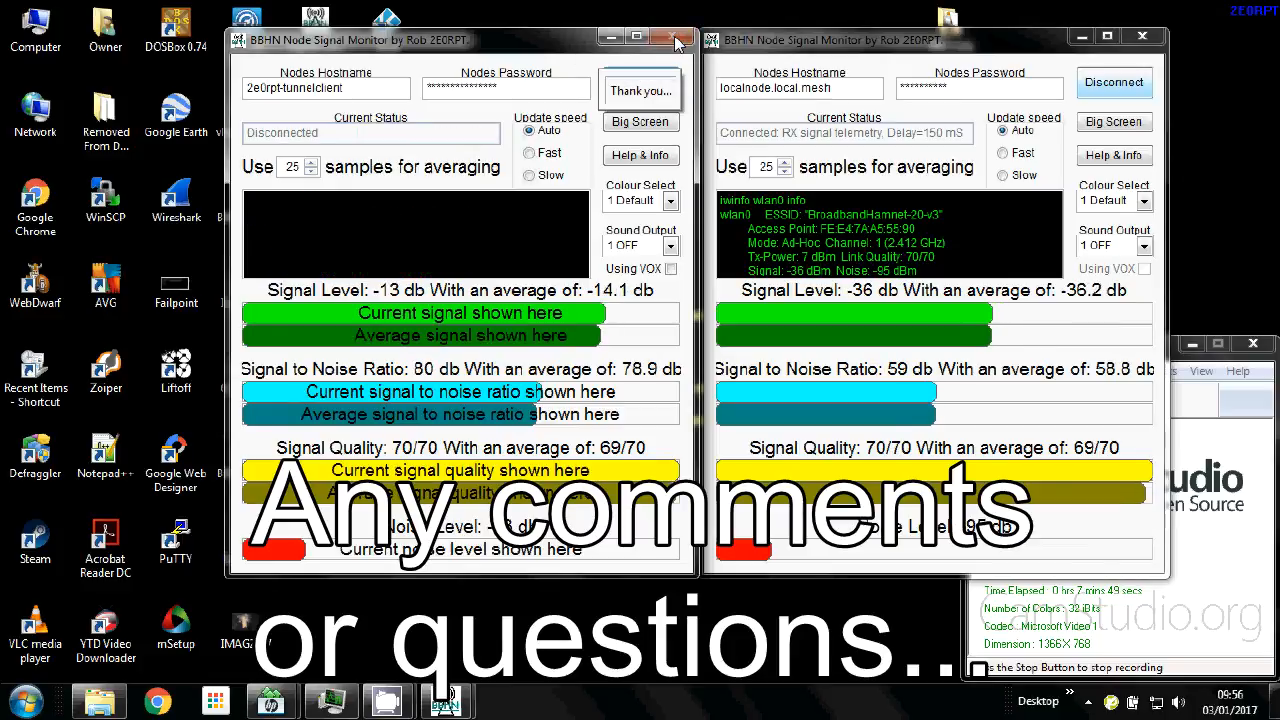
left_click(1152, 40)
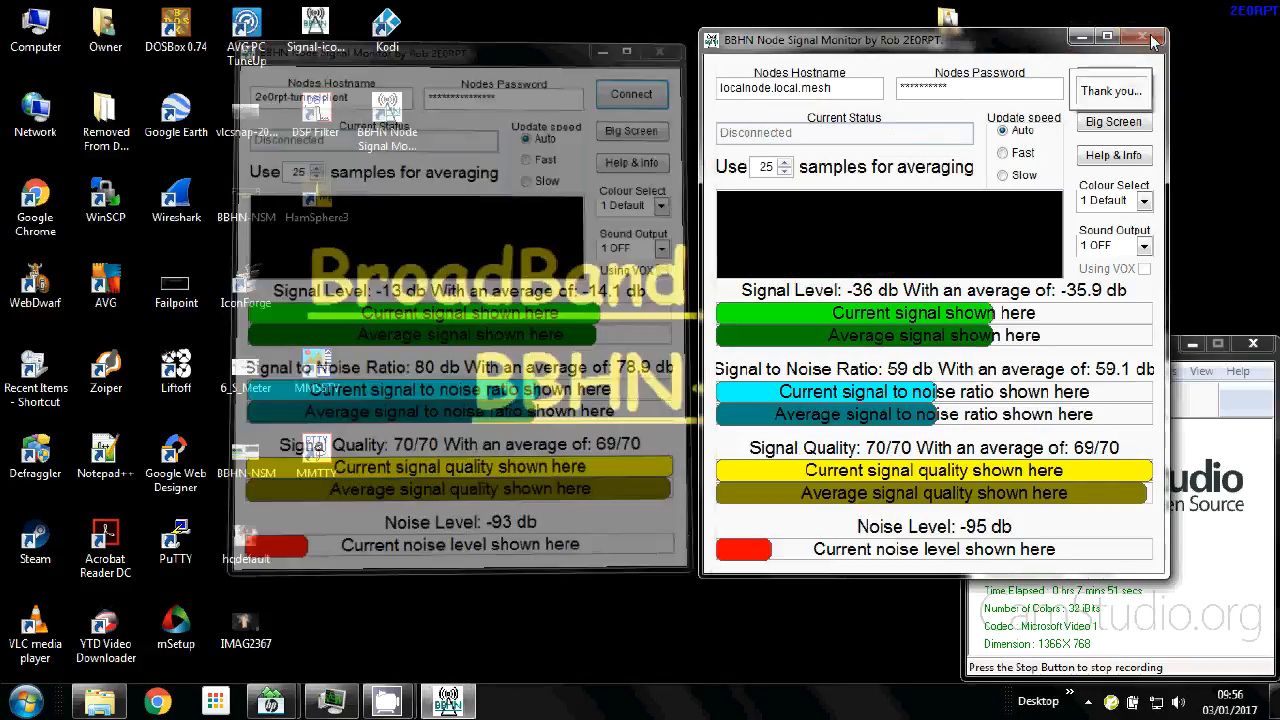